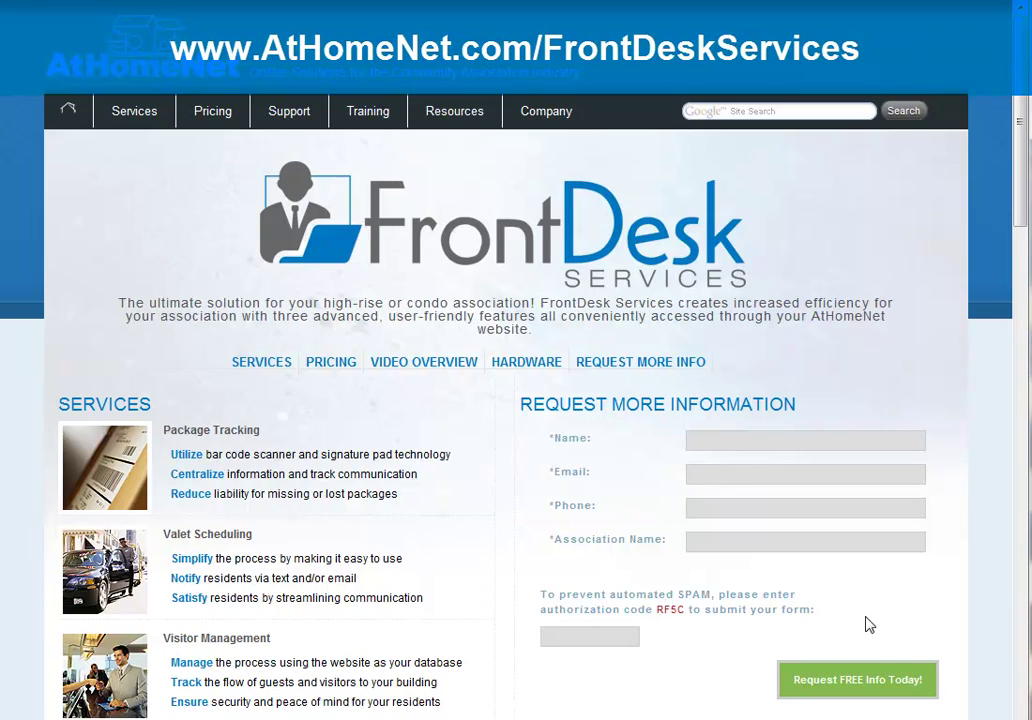
- Place the cursor in the Name box of the Request More Information form
left_click(709, 440)
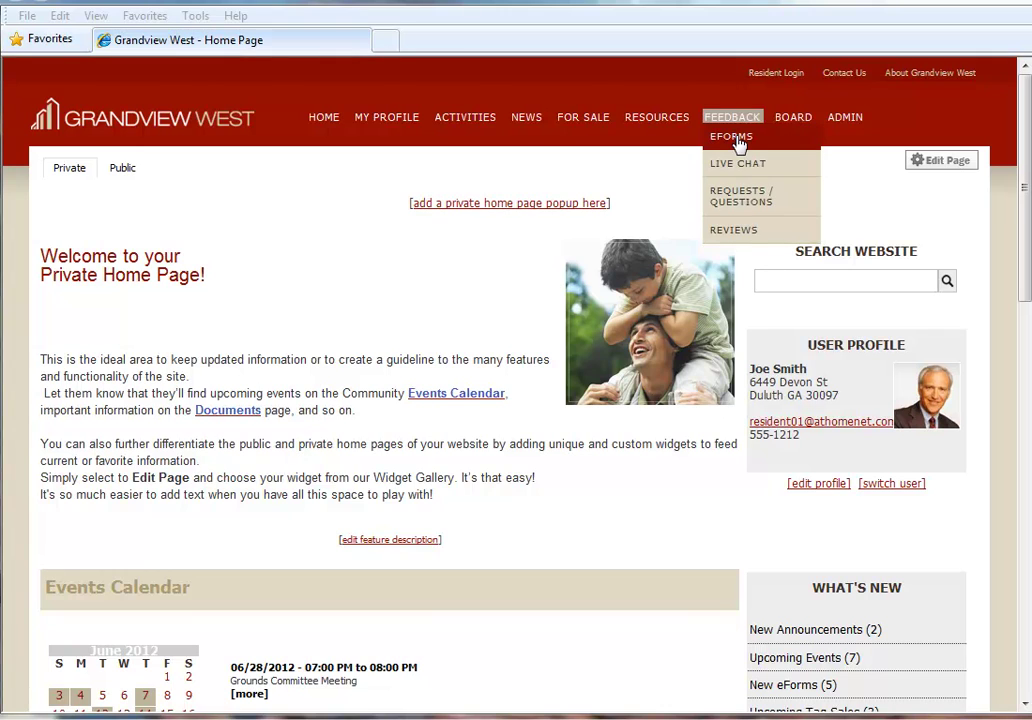
- Go to EFORMS and open Kids Fun Day from the scrolled eForms list
left_click(738, 136)
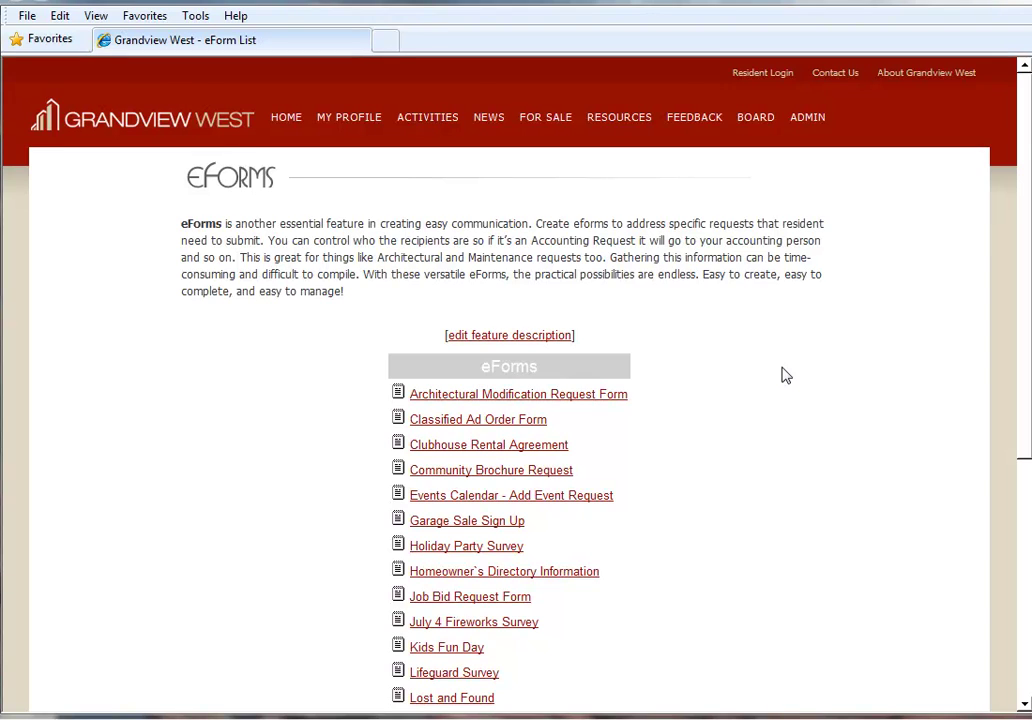
scroll(786, 375, "down", 3)
left_click(438, 524)
scroll(897, 313, "down", 1)
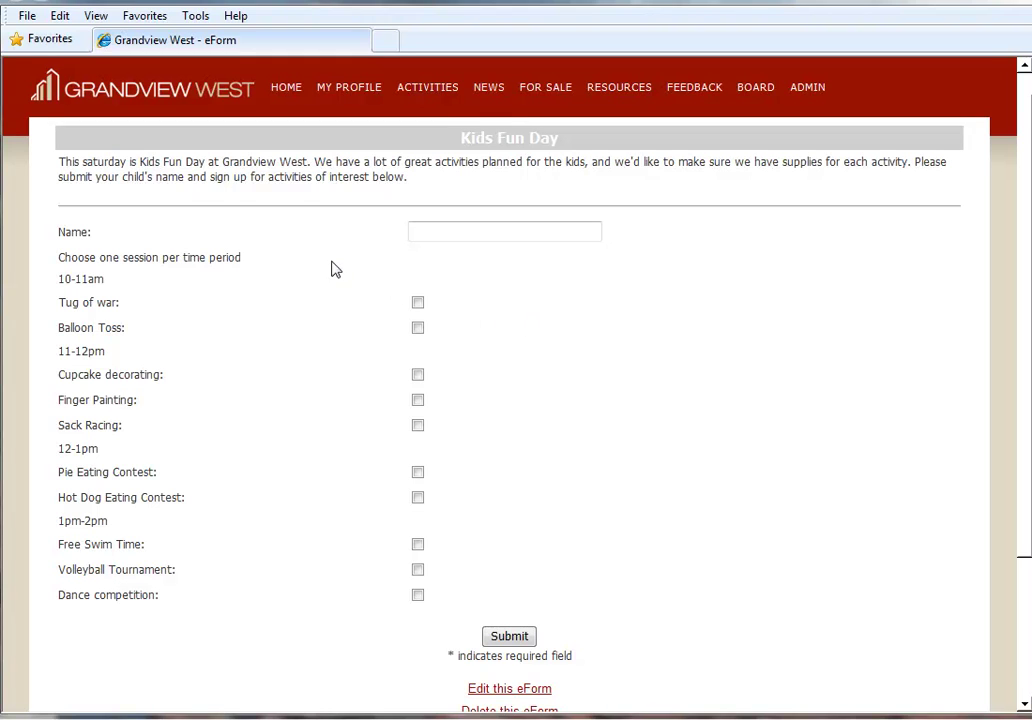
scroll(592, 382, "down", 1)
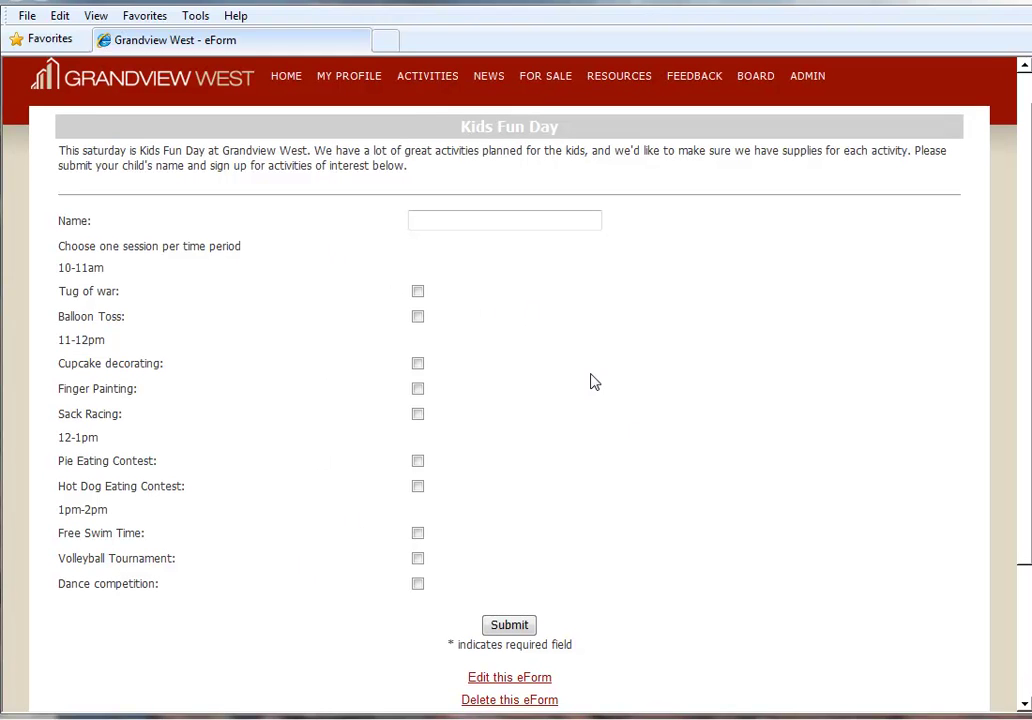
- Open the Kids Fun Day field editor and highlight the Indent Label column and time labels
left_click(519, 681)
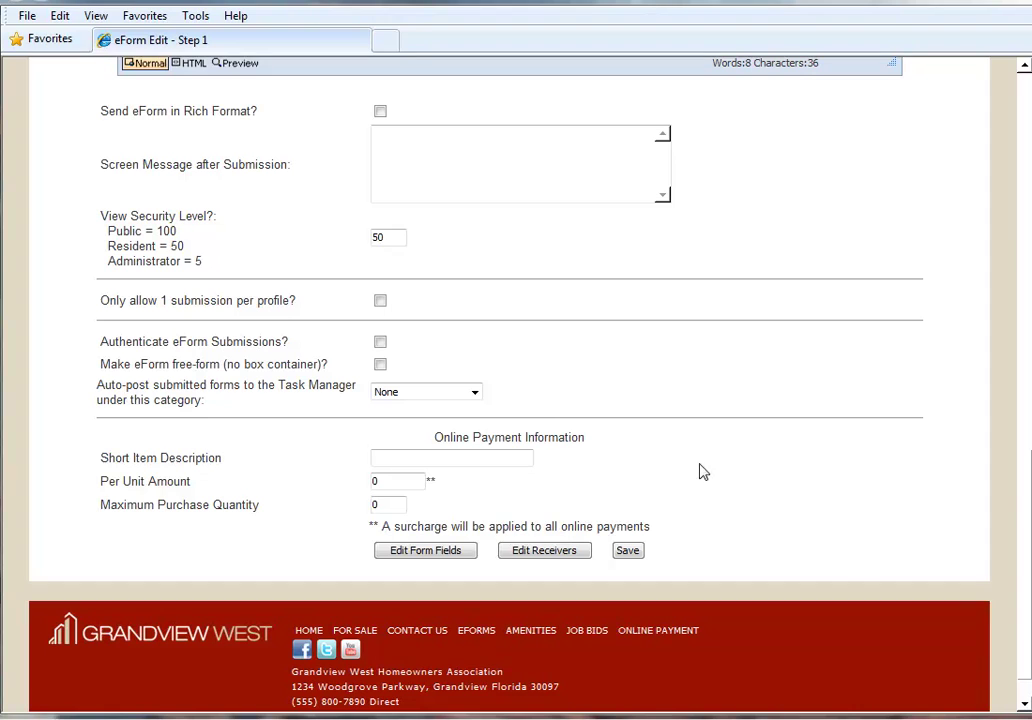
left_click(422, 556)
left_click_drag(260, 198, 147, 198)
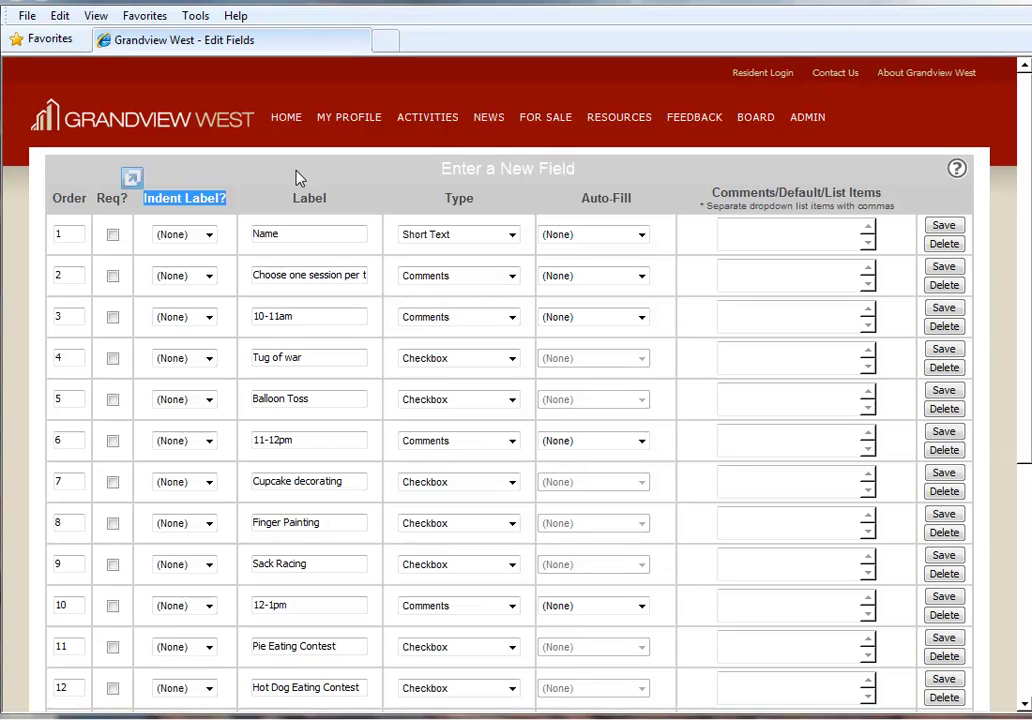
left_click_drag(315, 183, 260, 310)
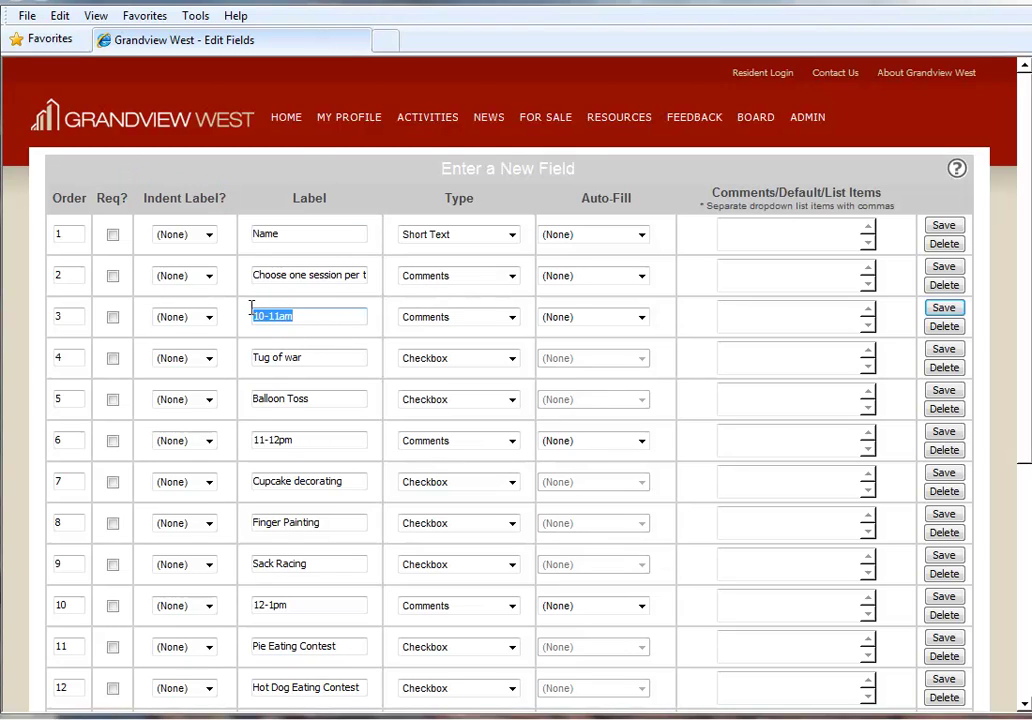
left_click(301, 441)
left_click_drag(301, 441, 252, 441)
left_click_drag(303, 601, 256, 604)
- Set Indent Label to (Once) for the 10-11am, 11-12pm and 12-1pm rows and save
left_click(315, 316)
left_click(207, 318)
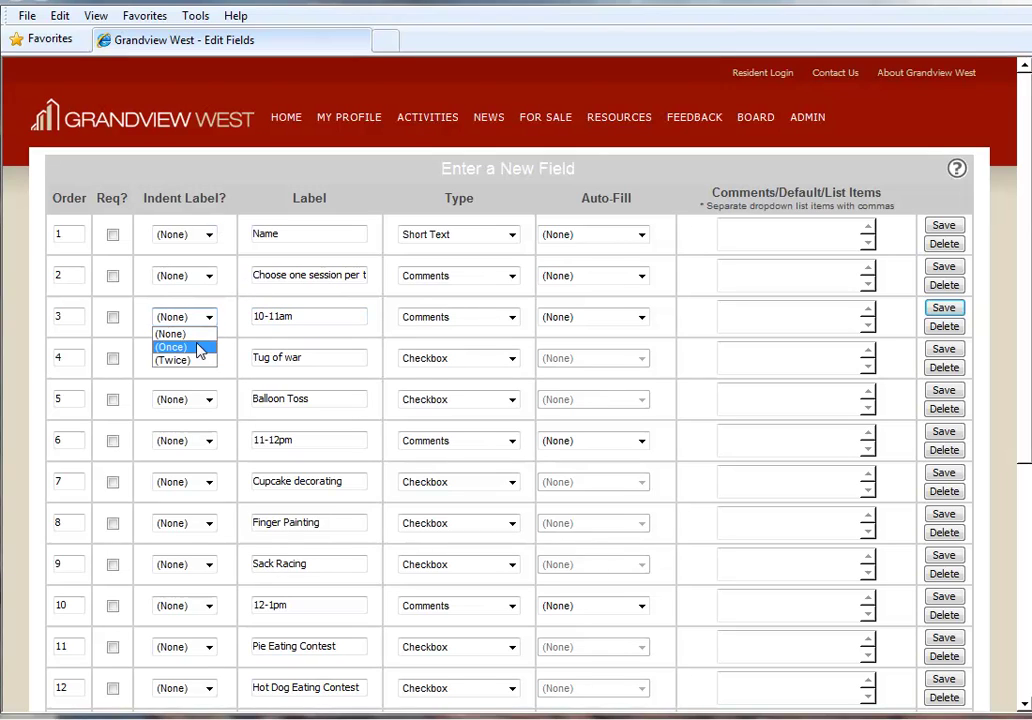
left_click(201, 347)
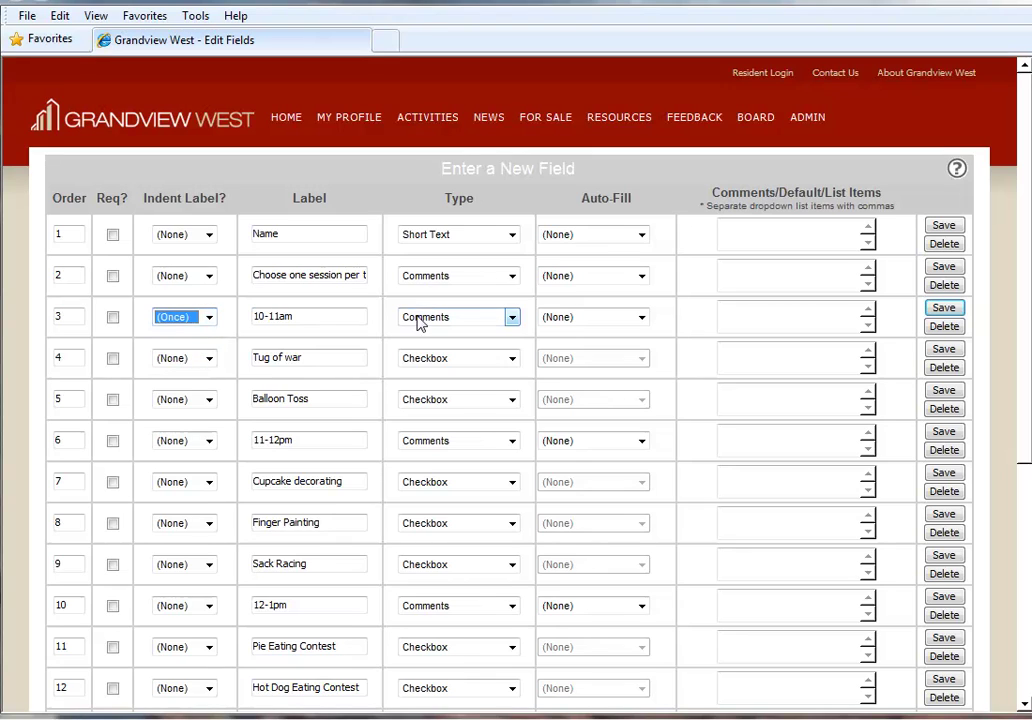
left_click(943, 307)
left_click(209, 441)
left_click(201, 470)
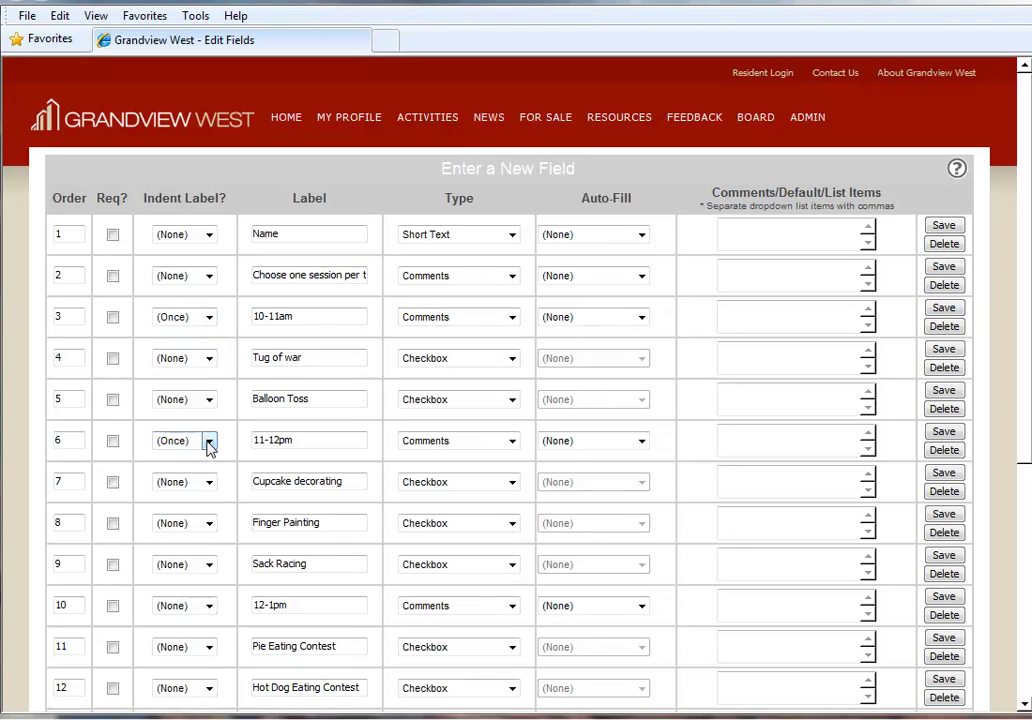
left_click(207, 606)
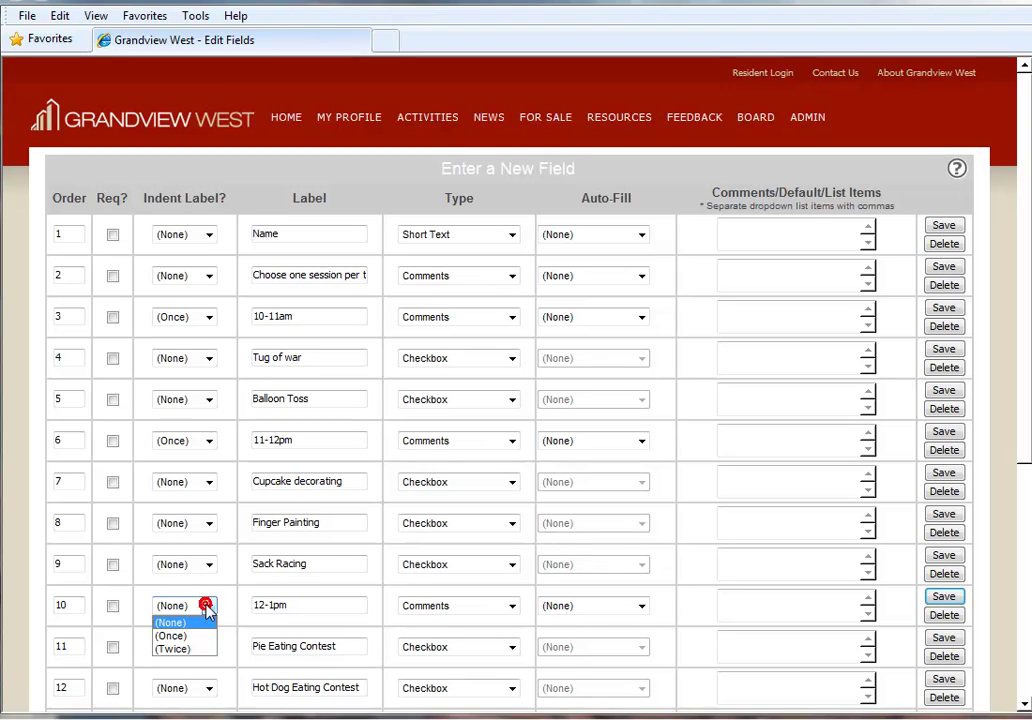
left_click(199, 636)
scroll(1018, 511, "down", 3)
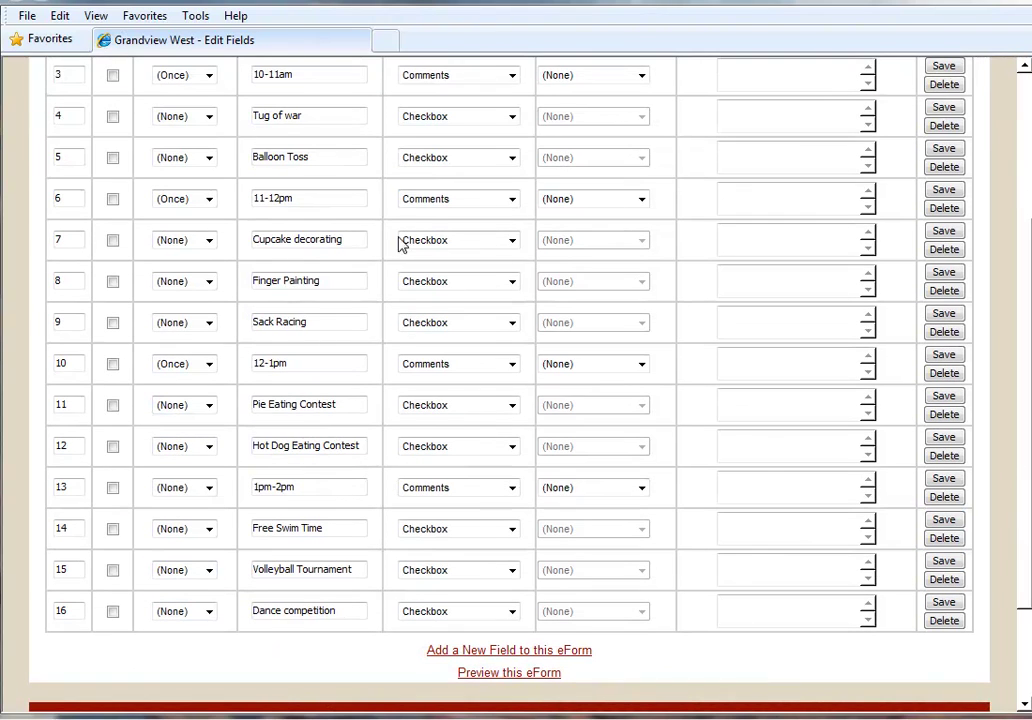
- Preview the Kids Fun Day form, then return to editing its fields
left_click(516, 673)
scroll(1022, 270, "down", 1)
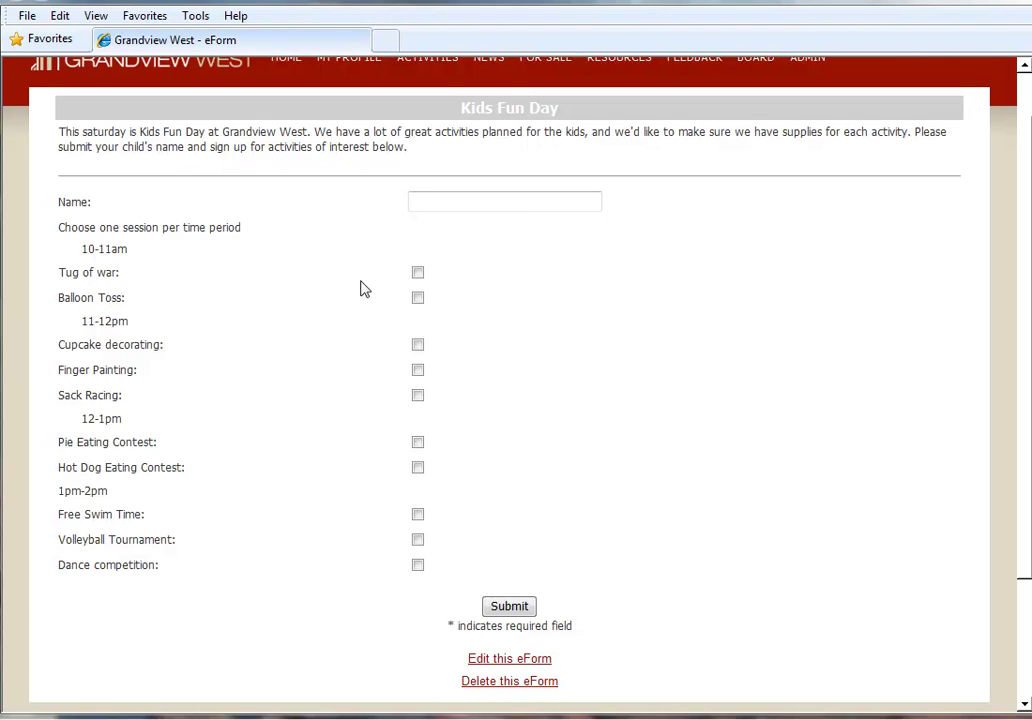
left_click(520, 660)
left_click(249, 183)
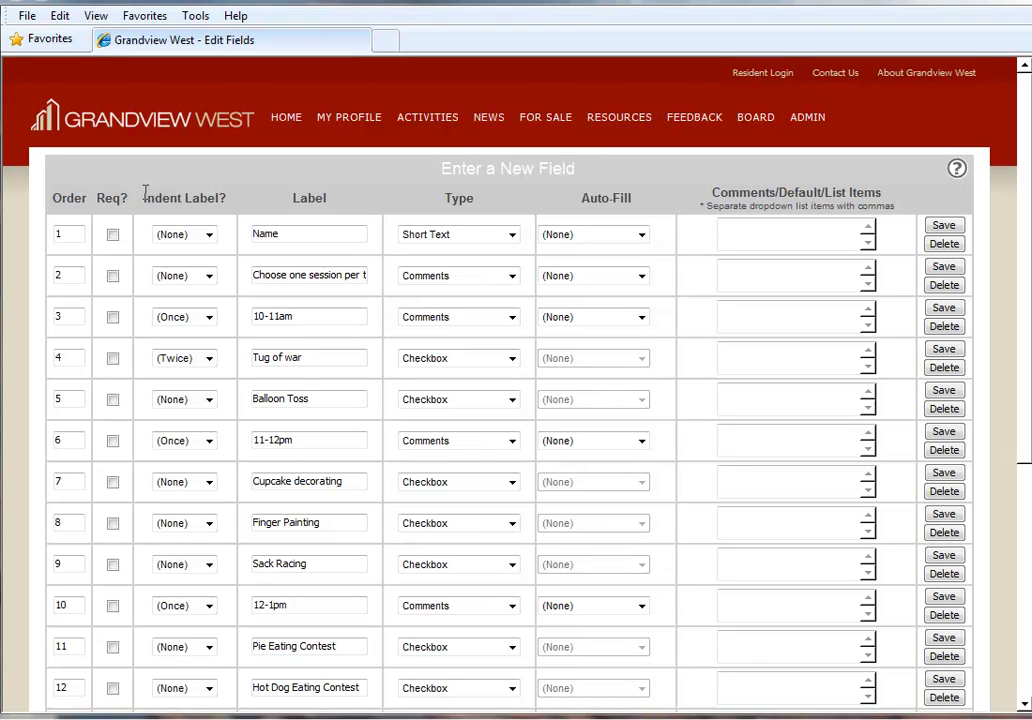
- Indent Tug of war, Balloon Toss and Dance competition twice, saving each row
left_click(209, 358)
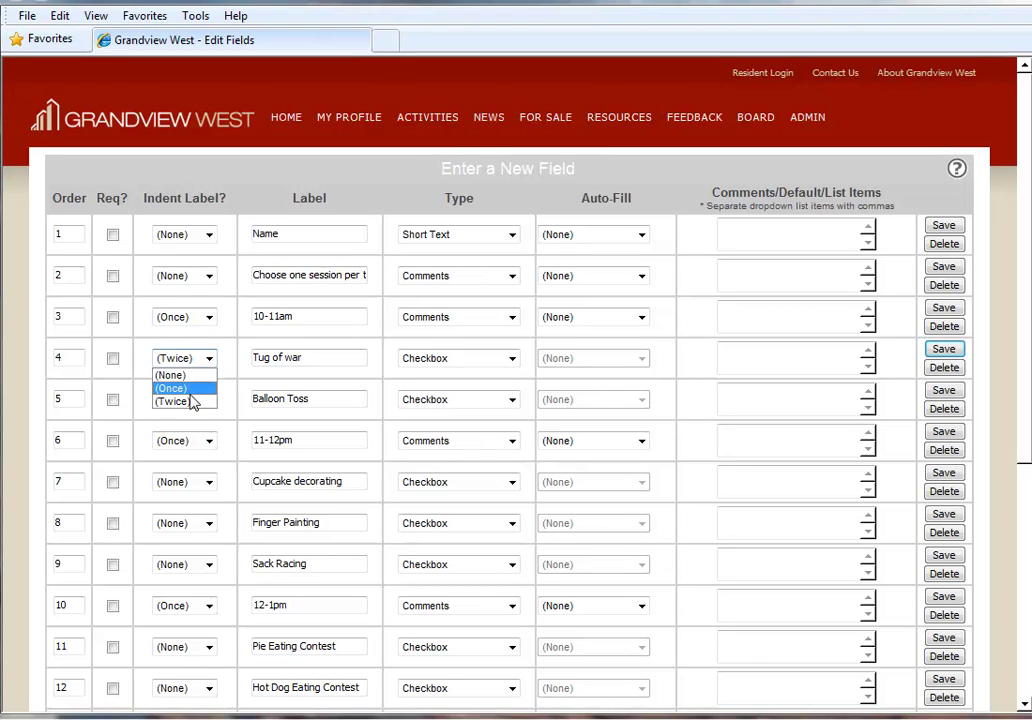
left_click(180, 401)
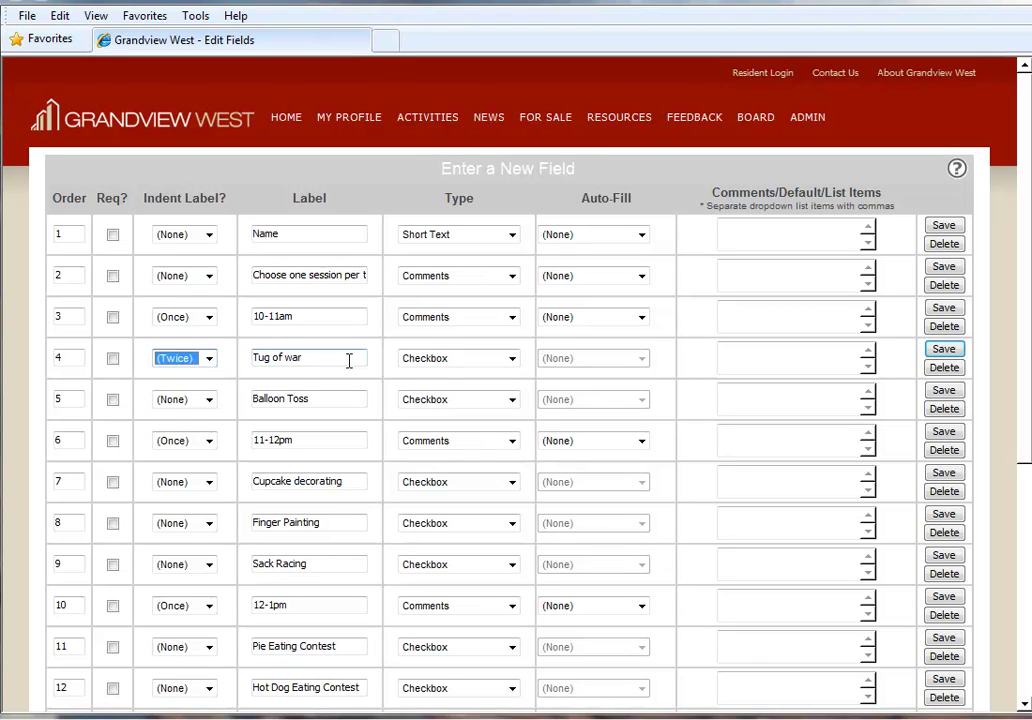
left_click(944, 350)
left_click(208, 400)
left_click(192, 443)
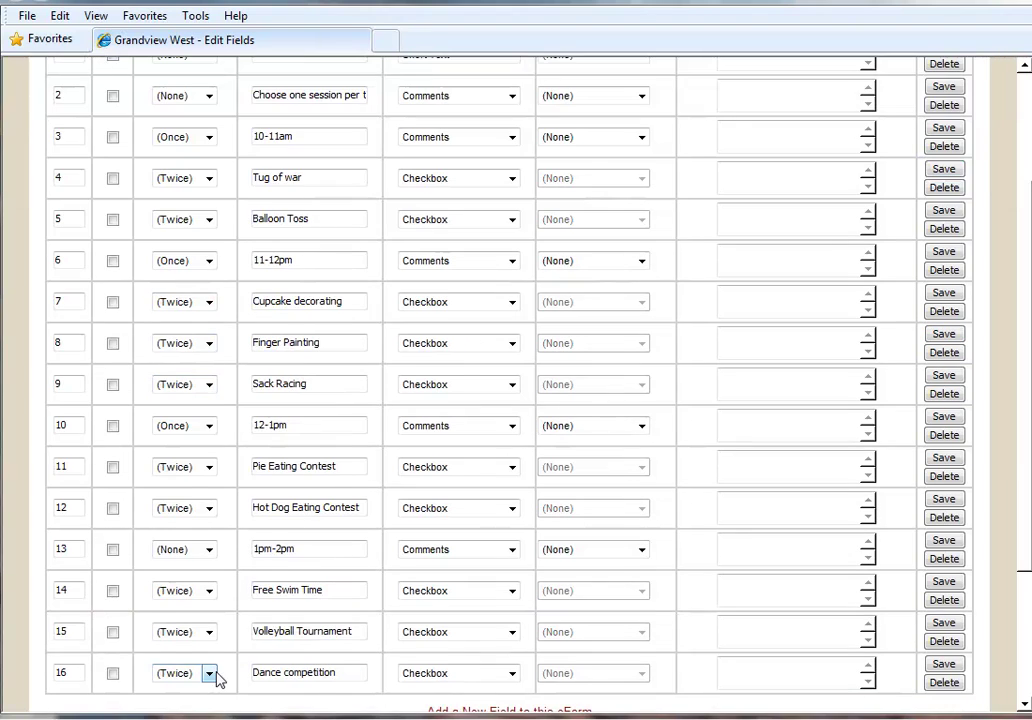
left_click(211, 675)
left_click(178, 716)
left_click(944, 664)
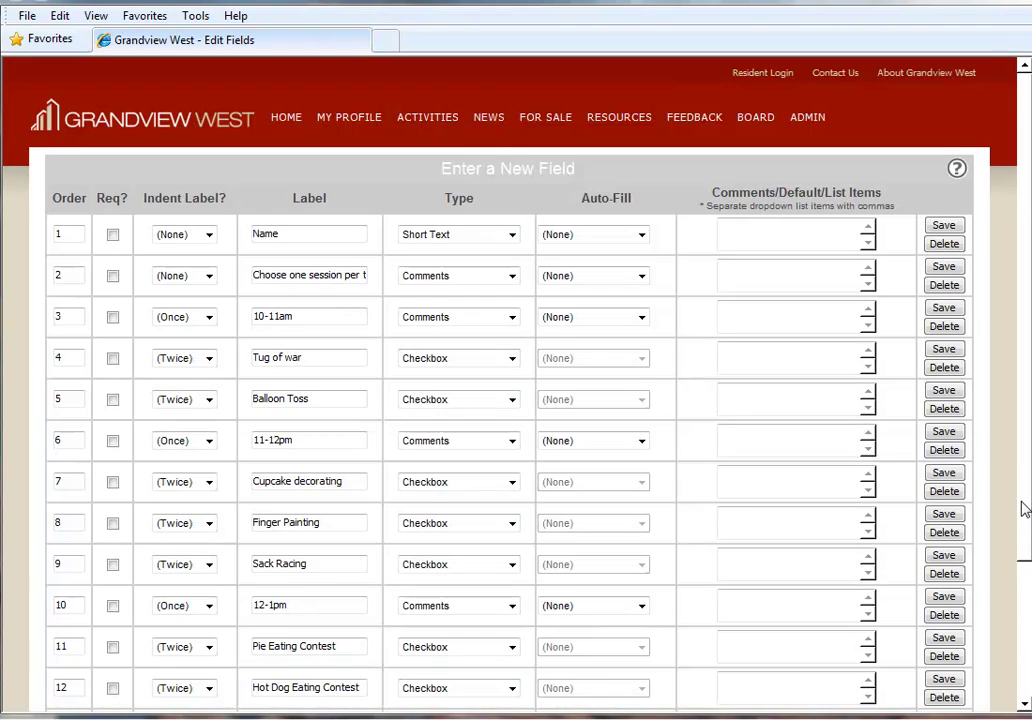
scroll(1025, 510, "down", 5)
- Preview the nested form and tick Tug of war, Cupcake decorating, Pie Eating Contest and Free Swim Time
left_click(511, 528)
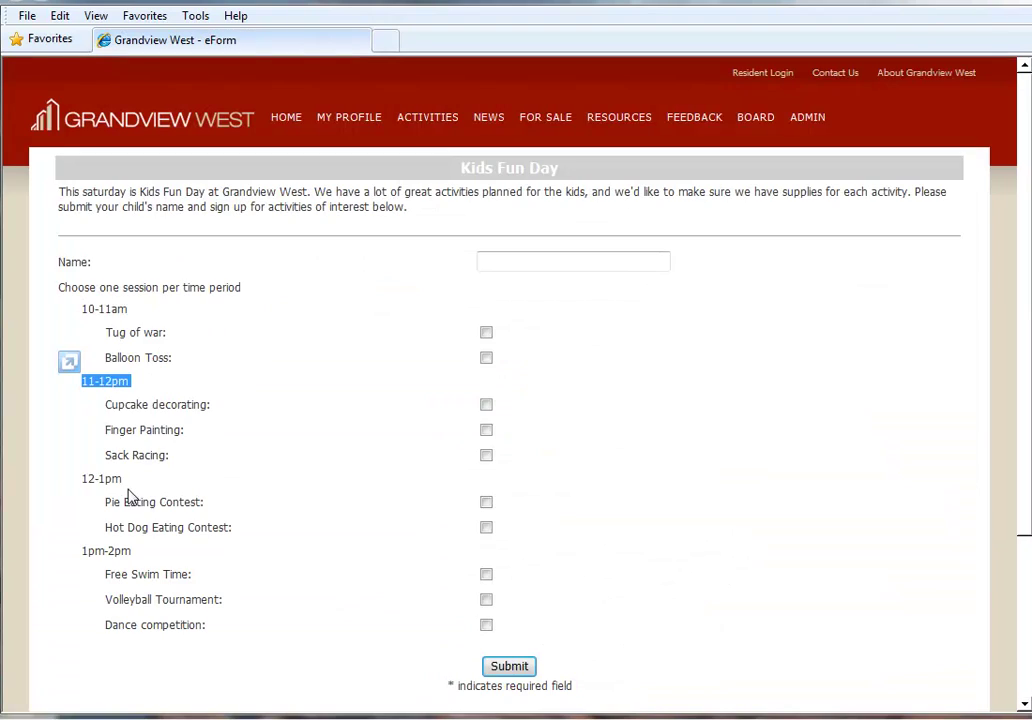
left_click(258, 390)
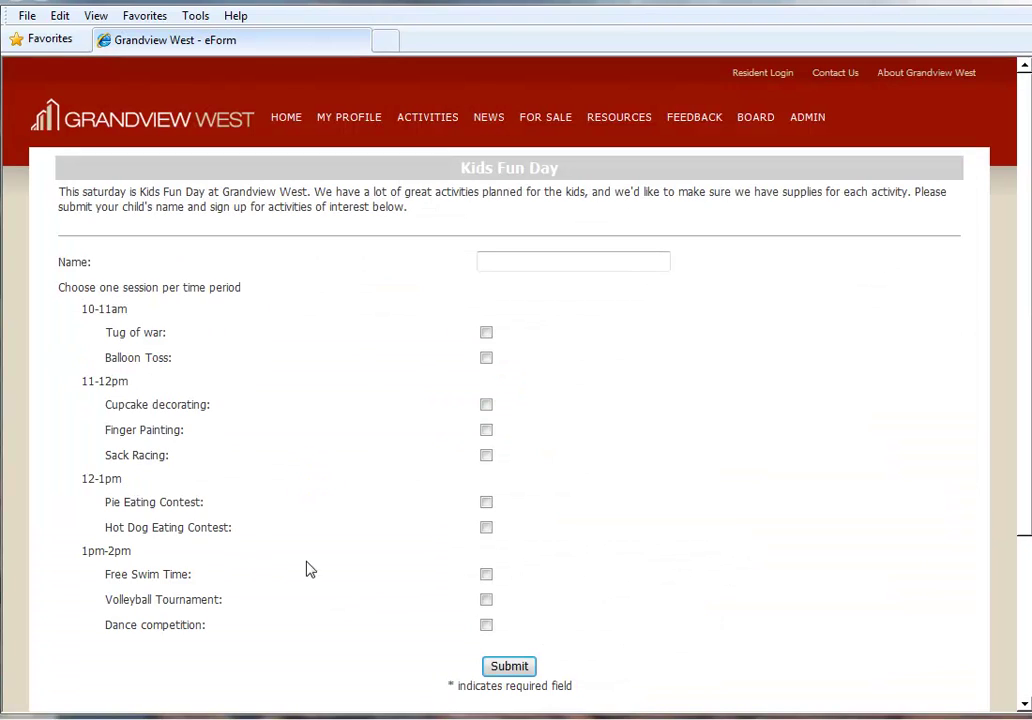
left_click(487, 333)
left_click(487, 405)
left_click(487, 502)
left_click(486, 576)
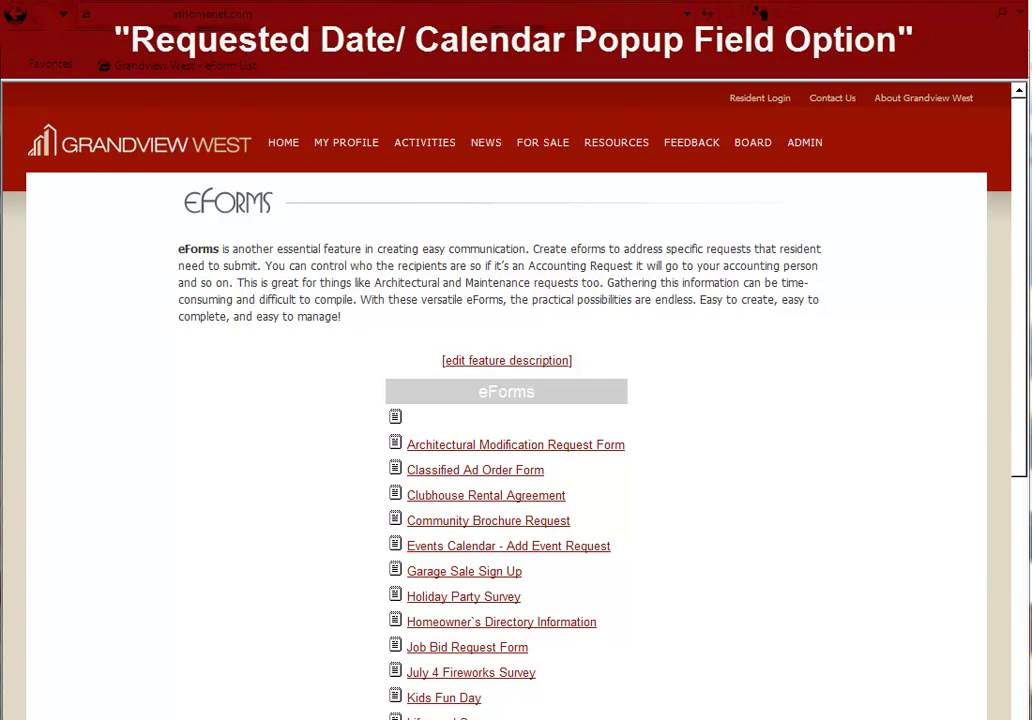
- Change the Lost and Found form's ninth field, Date, to Date type, save, and preview
left_click_drag(1022, 278, 1002, 442)
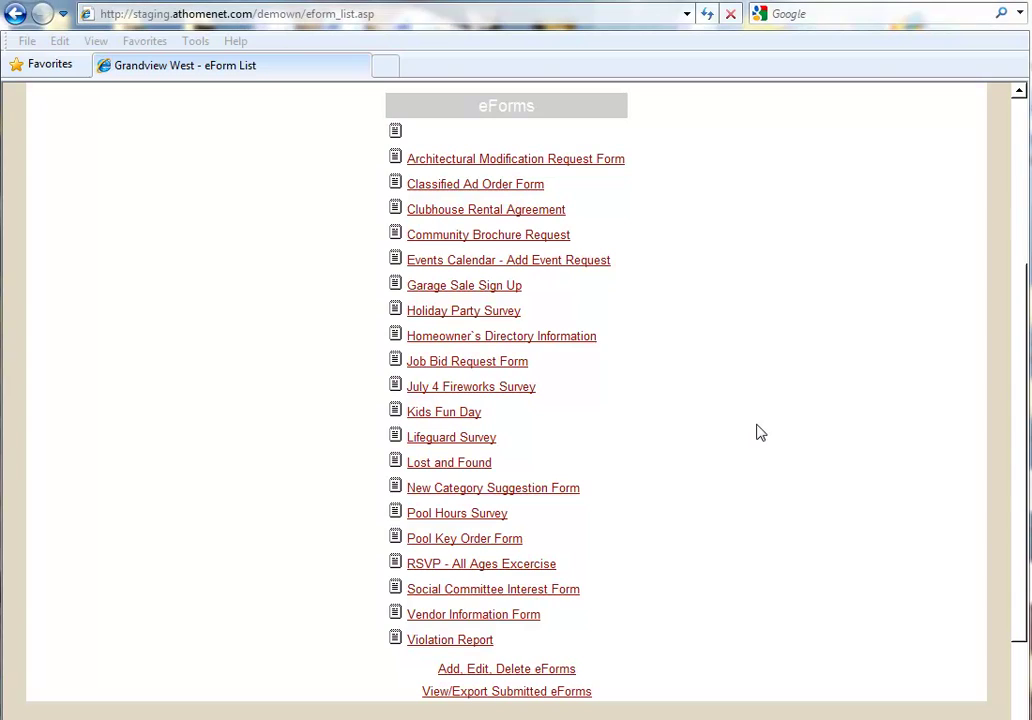
left_click(466, 464)
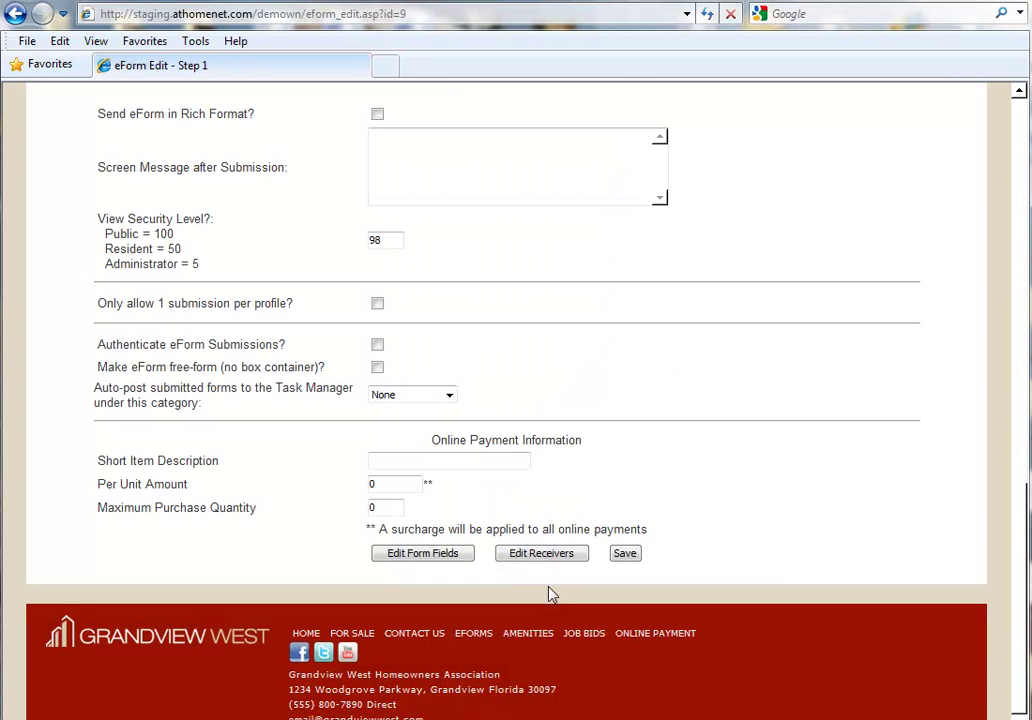
left_click(423, 554)
left_click(450, 590)
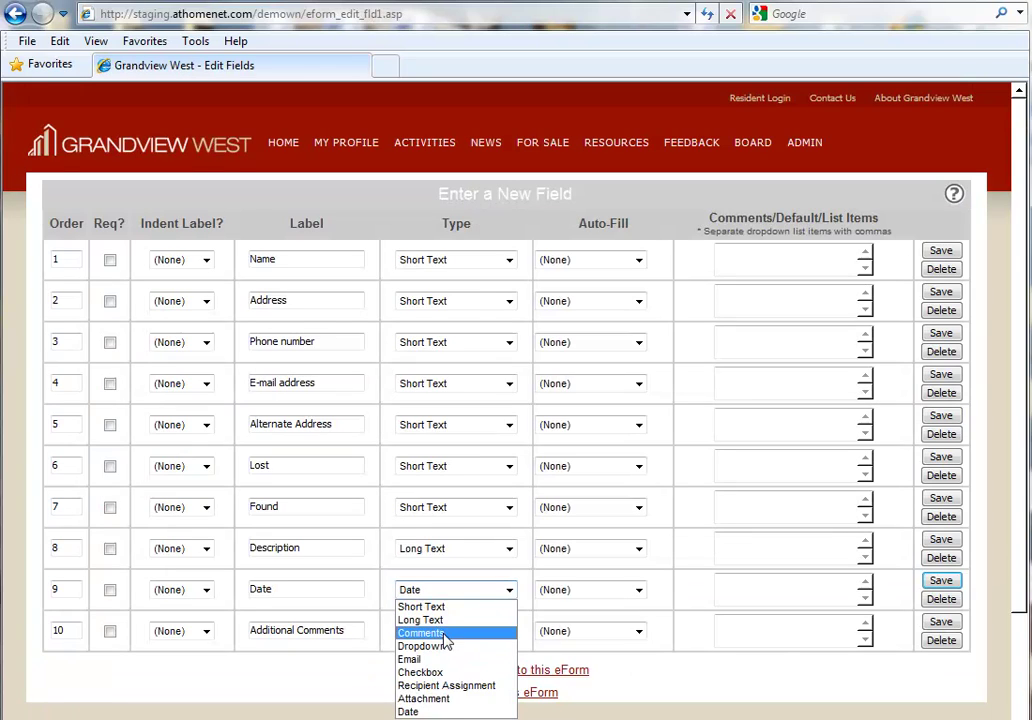
left_click(438, 711)
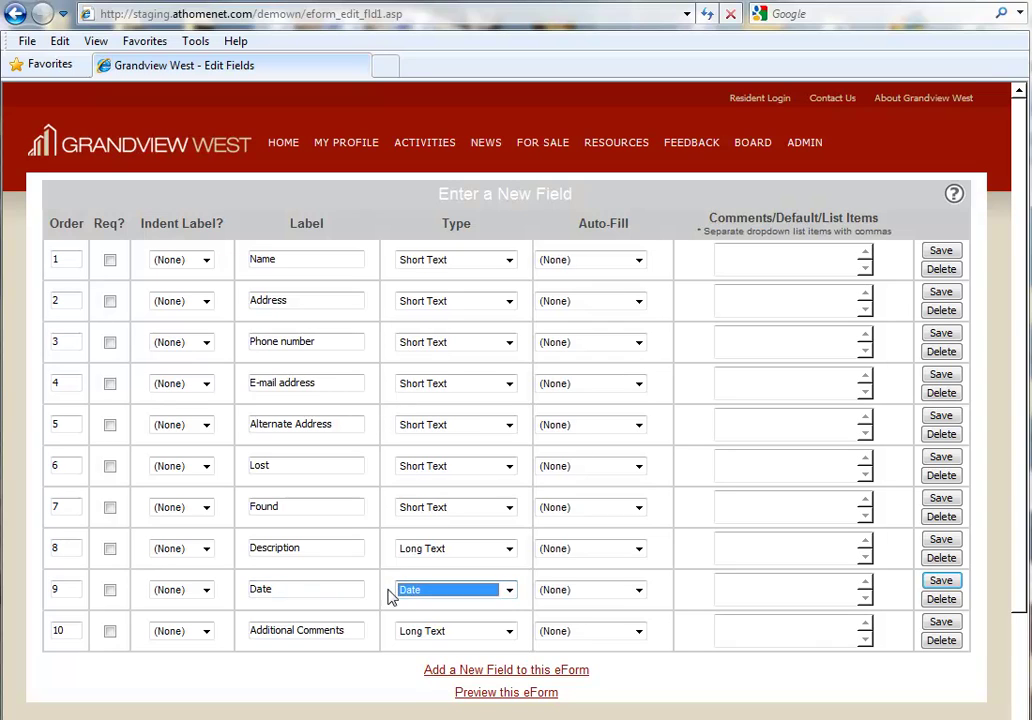
key("shift+Tab")
left_click(944, 580)
scroll(540, 585, "down", 3)
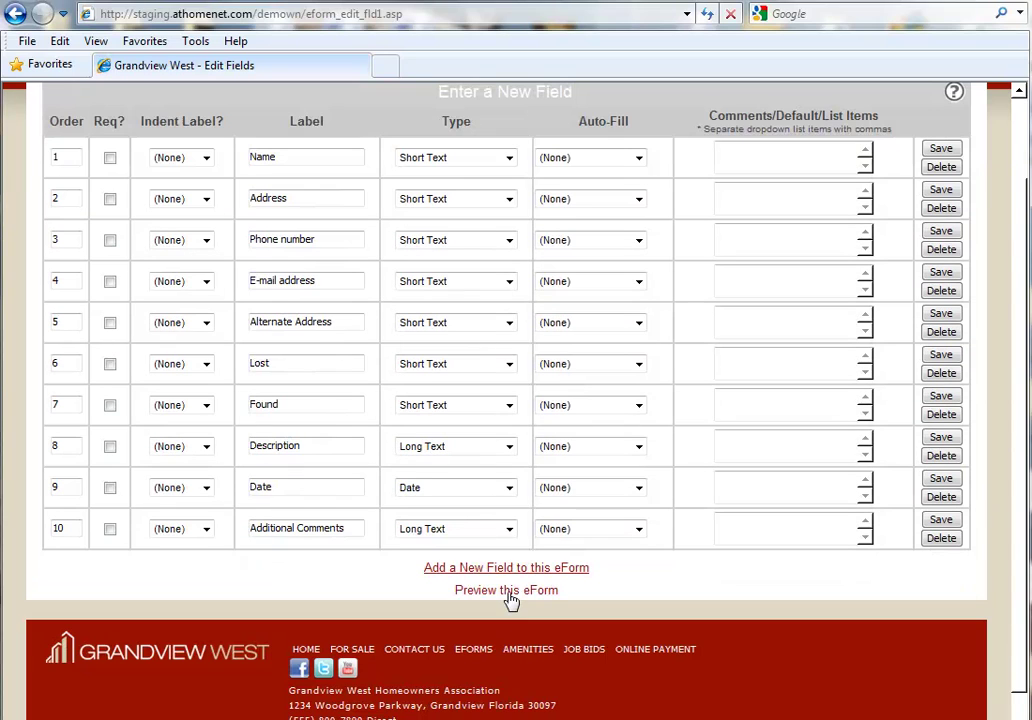
left_click(509, 592)
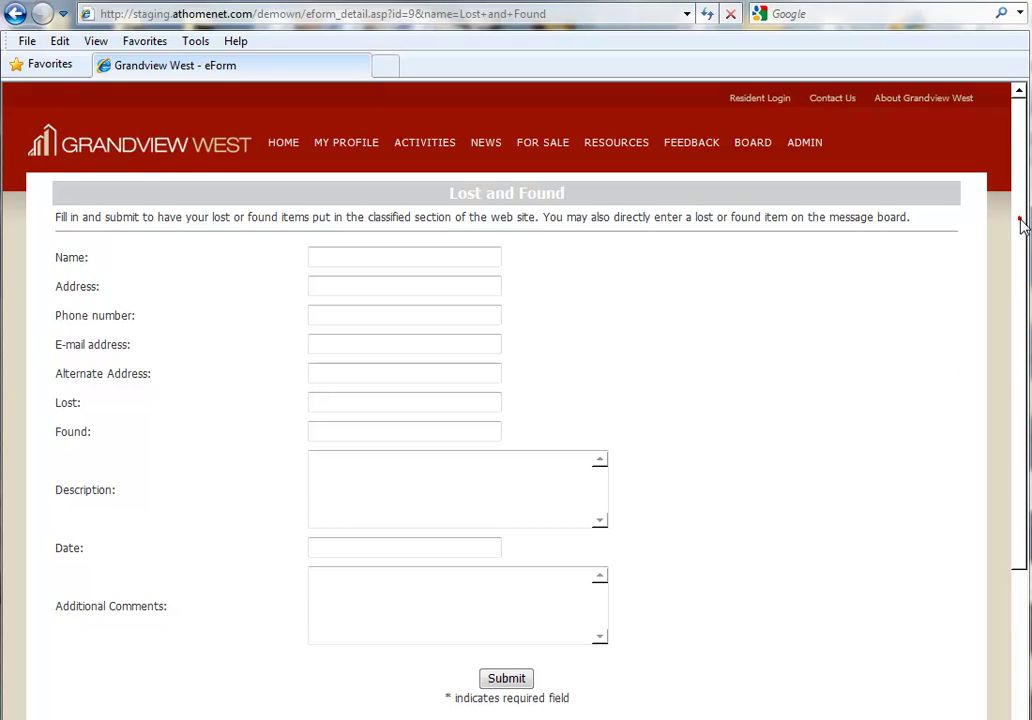
- Enter 06/15/2012 in the Lost and Found Date field, then return to the private home page
scroll(1016, 260, "down", 2)
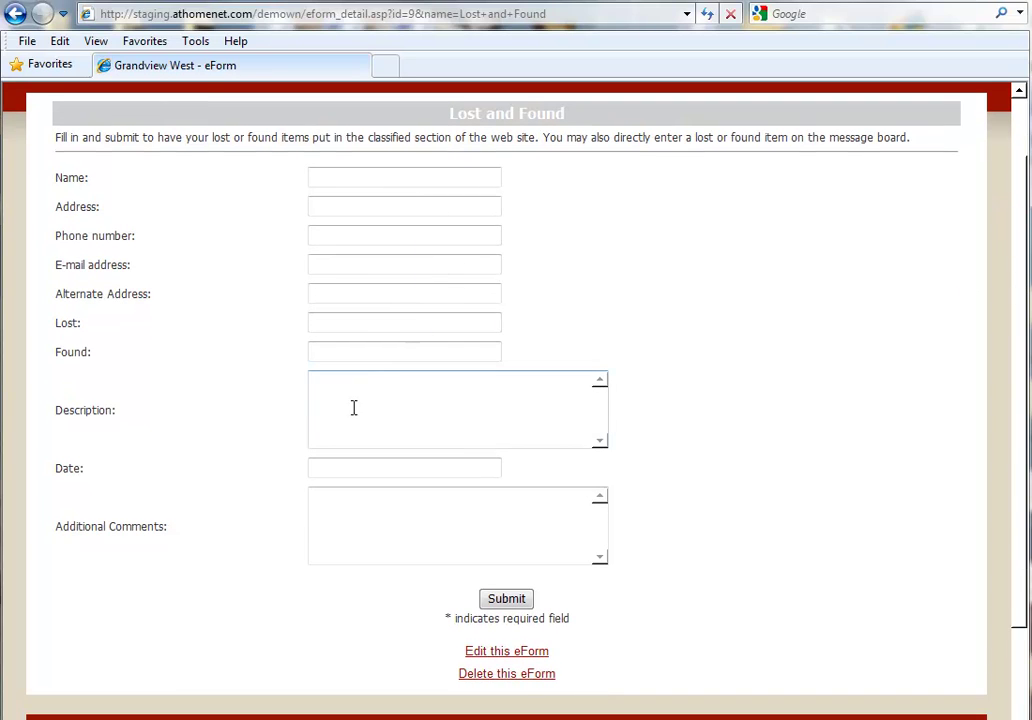
left_click(340, 471)
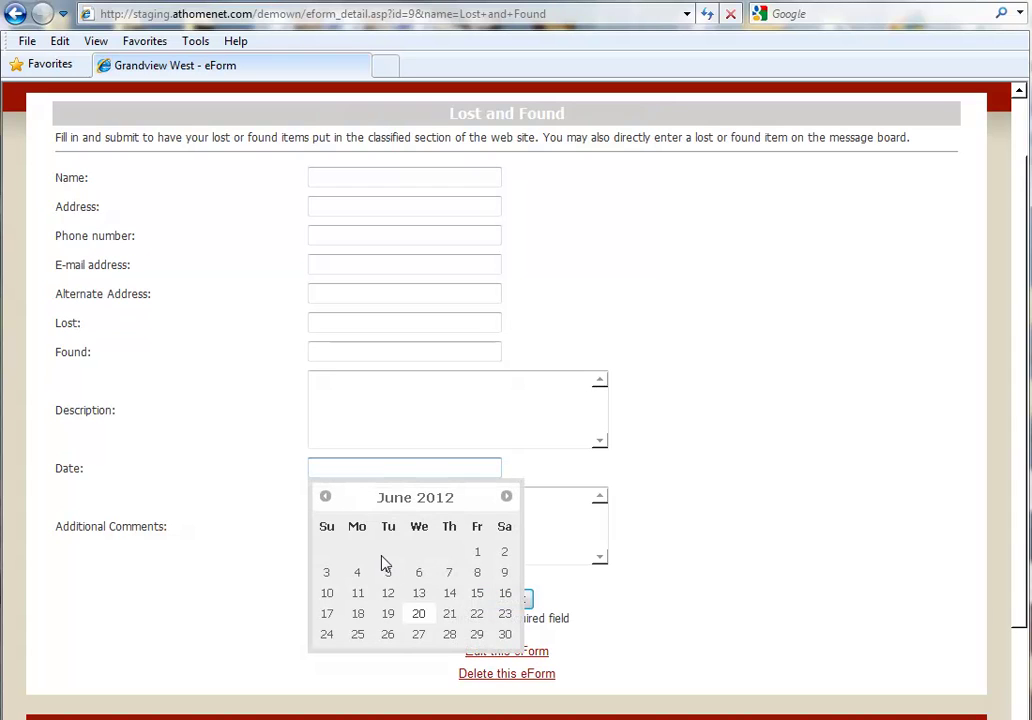
left_click(477, 594)
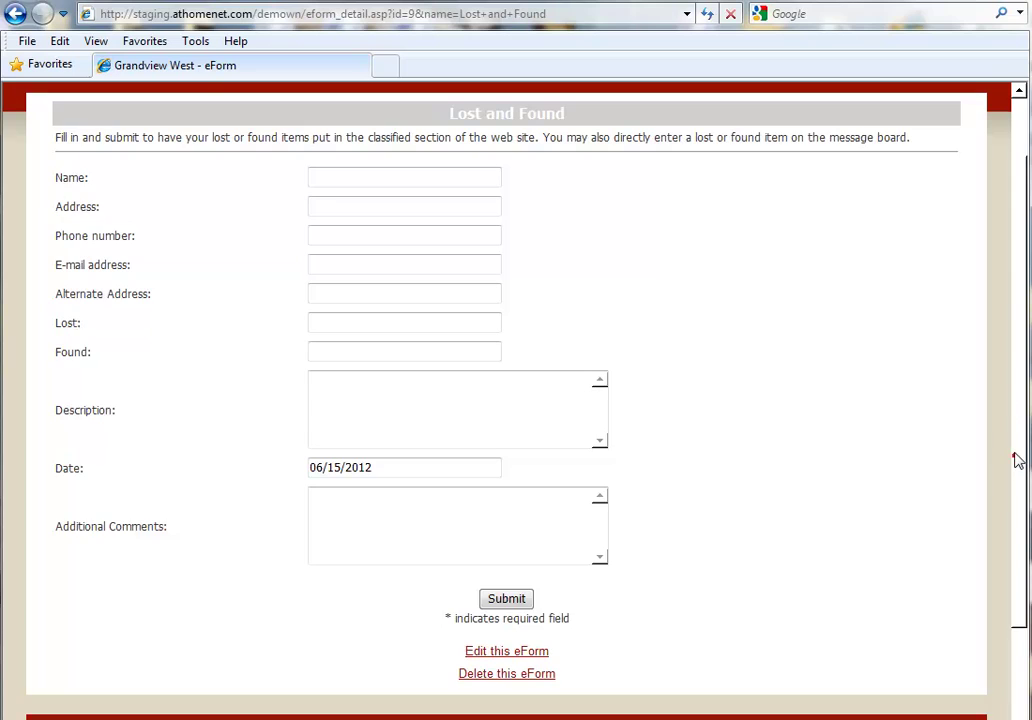
scroll(1014, 449, "up", 2)
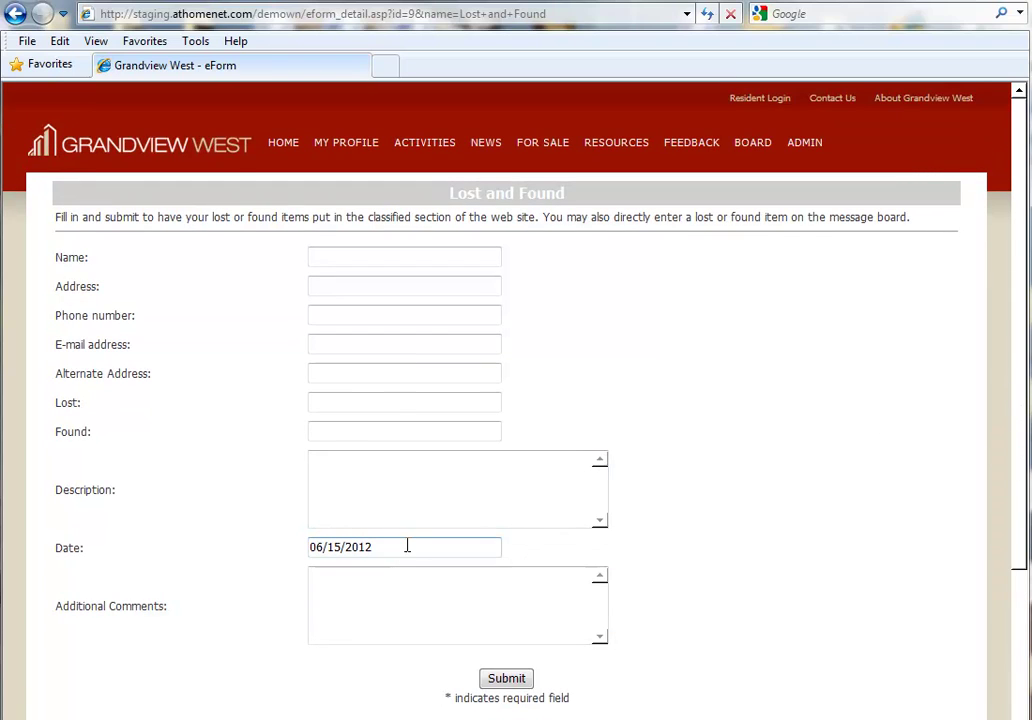
key("Return")
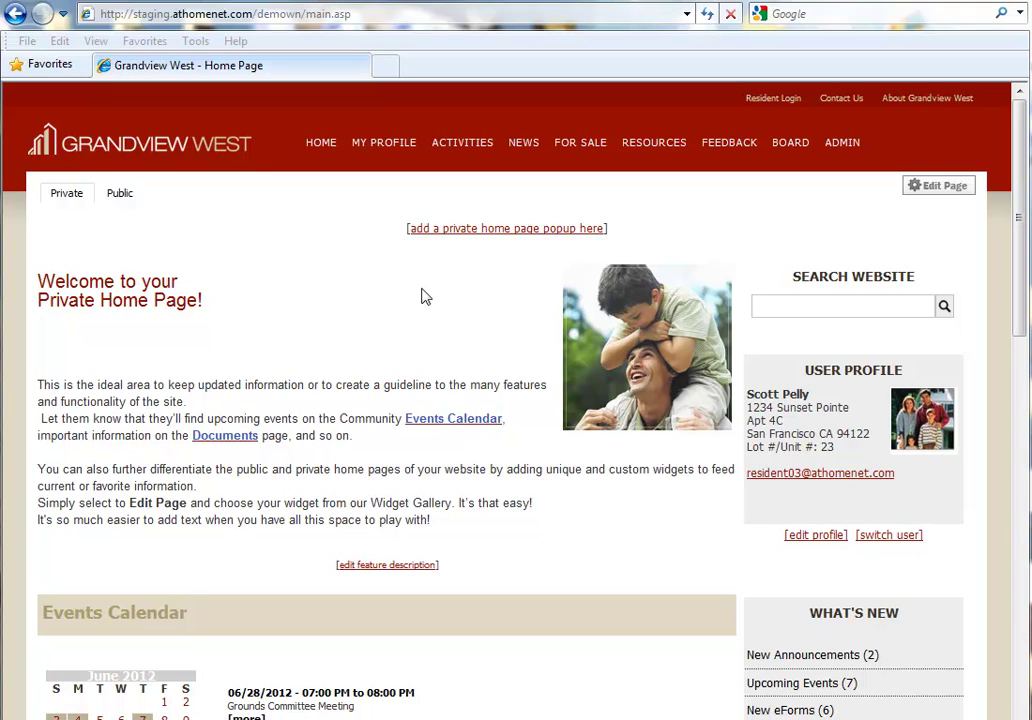
- Enter Edit Page mode and set the Community Articles widget display to Random Articles
left_click(940, 188)
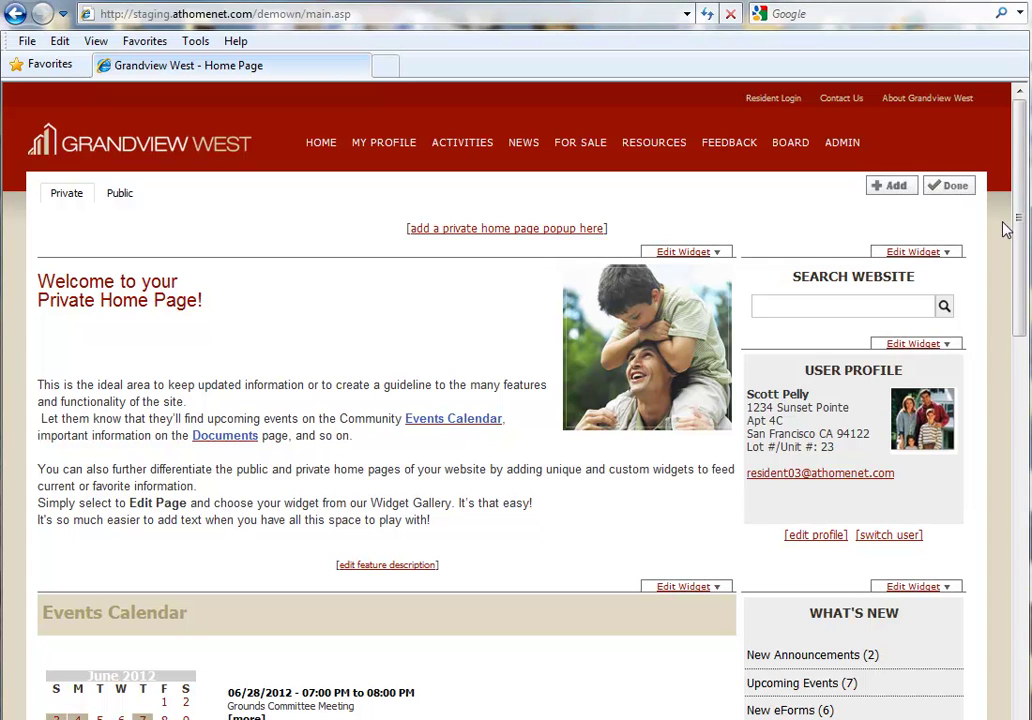
left_click_drag(1020, 223, 1016, 545)
left_click(689, 323)
left_click(710, 352)
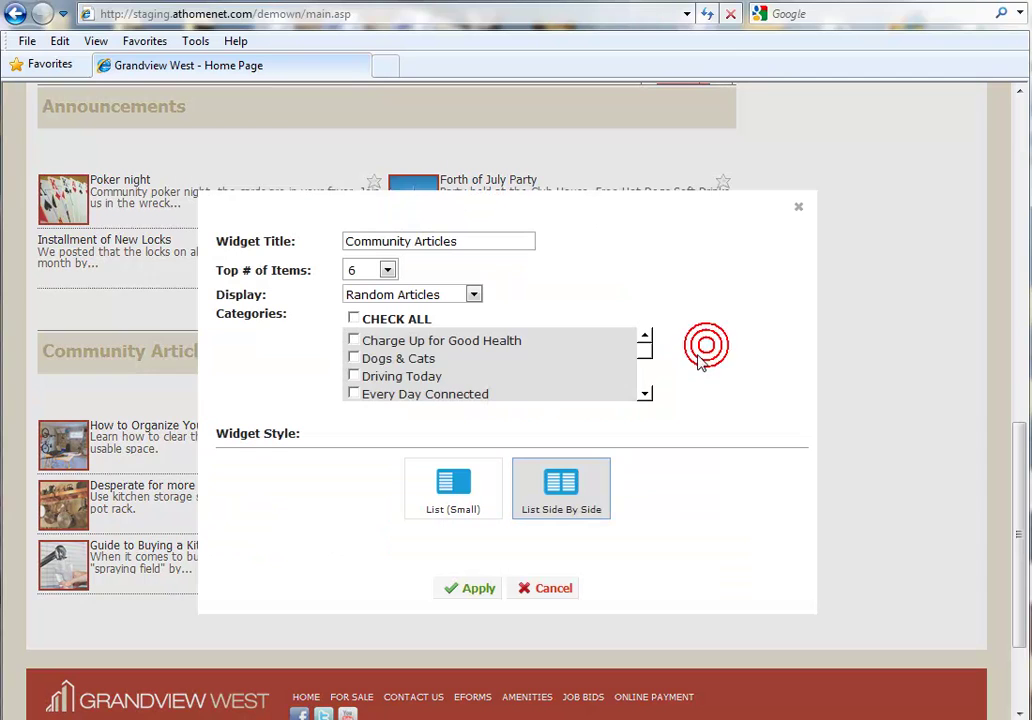
left_click(474, 294)
left_click(472, 306)
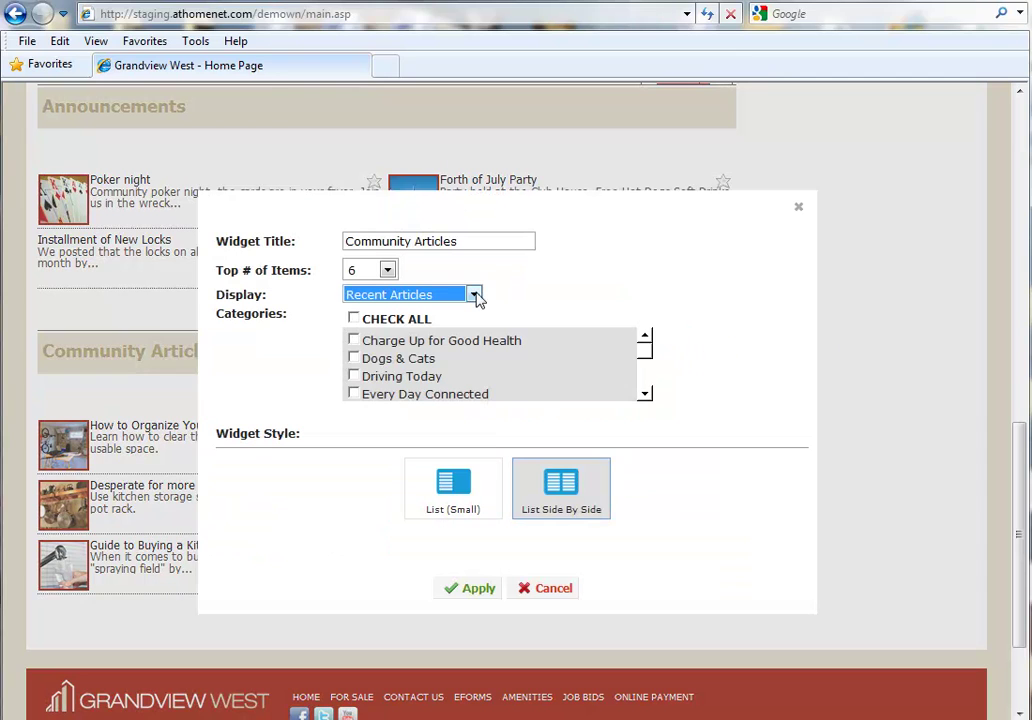
left_click(474, 294)
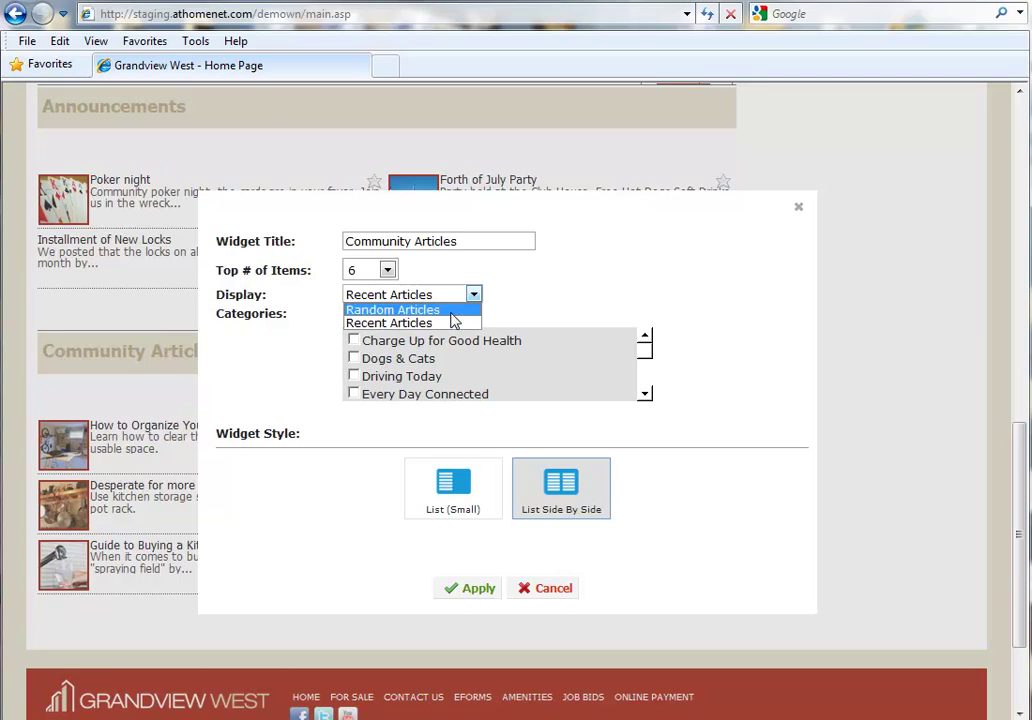
left_click(450, 316)
left_click(474, 294)
left_click(420, 320)
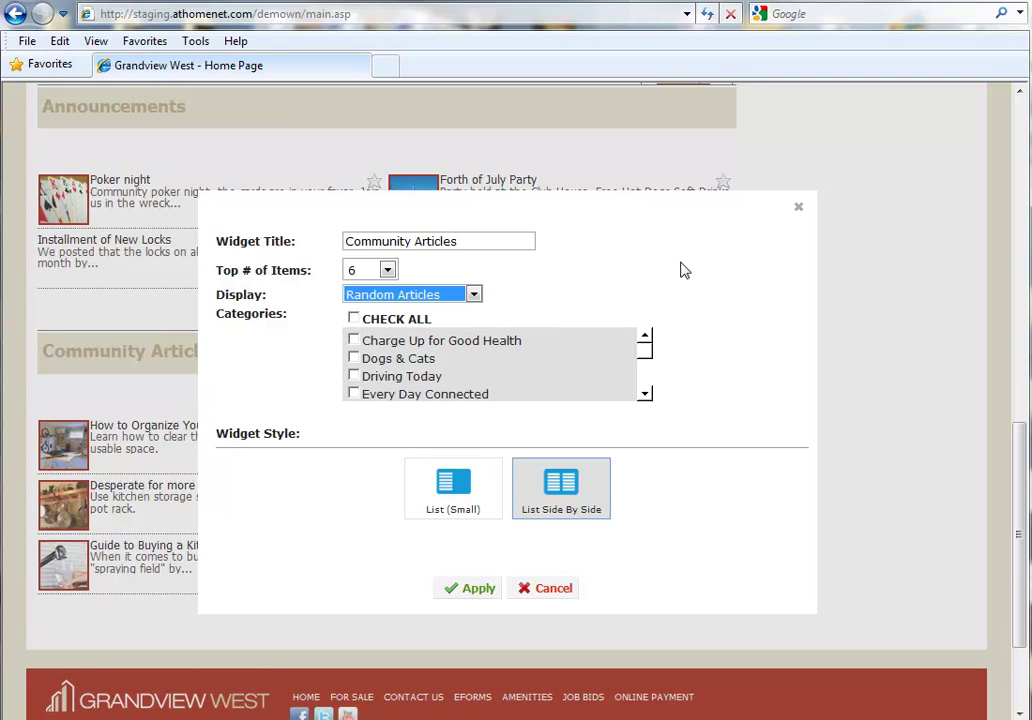
- Tick the Live Right, Live Well category in the widget settings
scroll(648, 362, "down", 3)
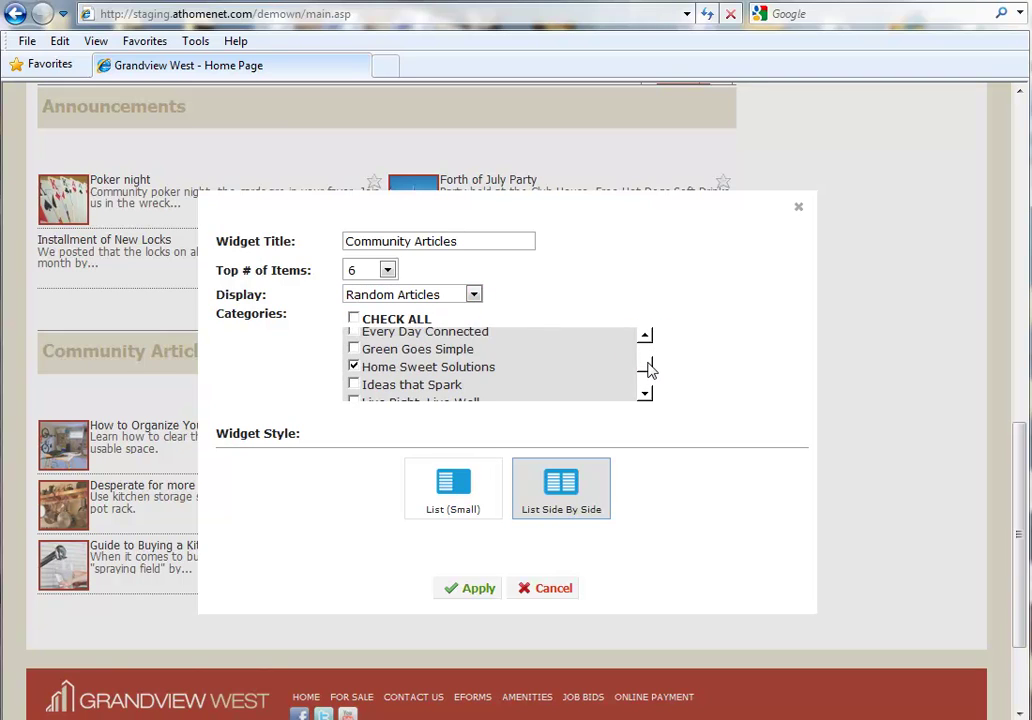
left_click(355, 393)
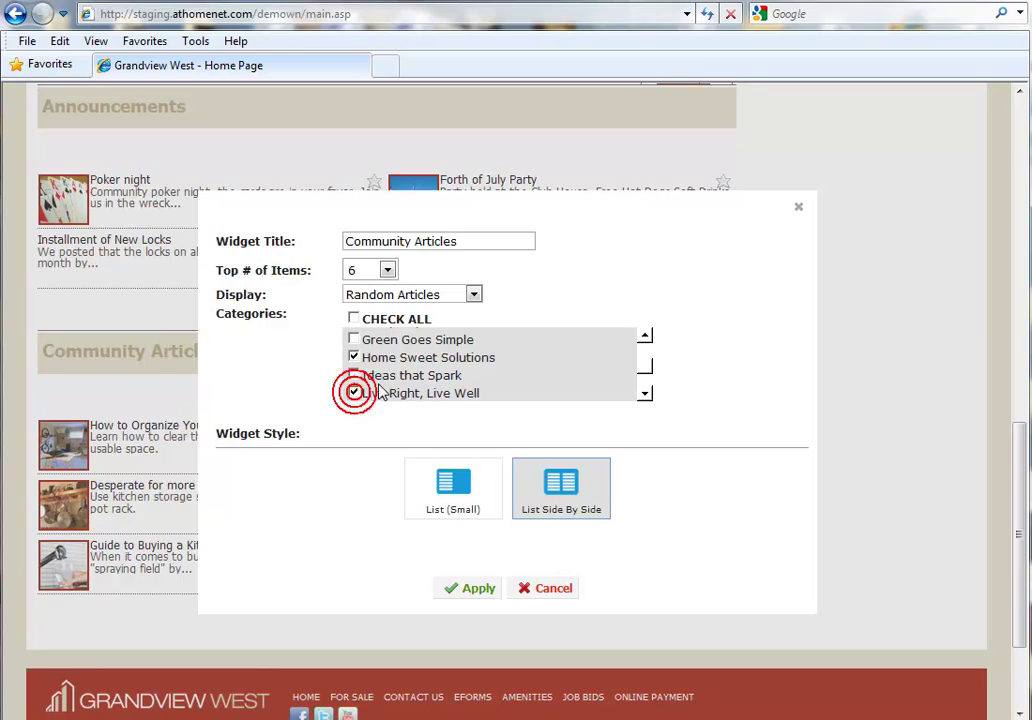
left_click(644, 370)
left_click_drag(644, 370, 644, 380)
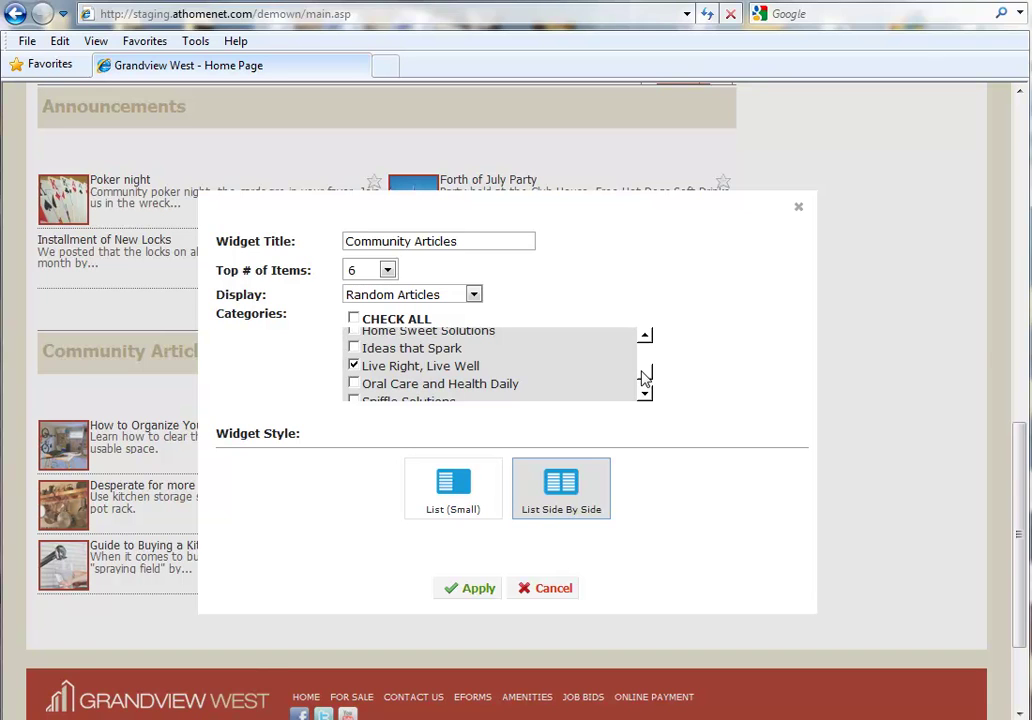
- Exit Edit Page mode and refresh to see the new random Community Articles
left_click(470, 588)
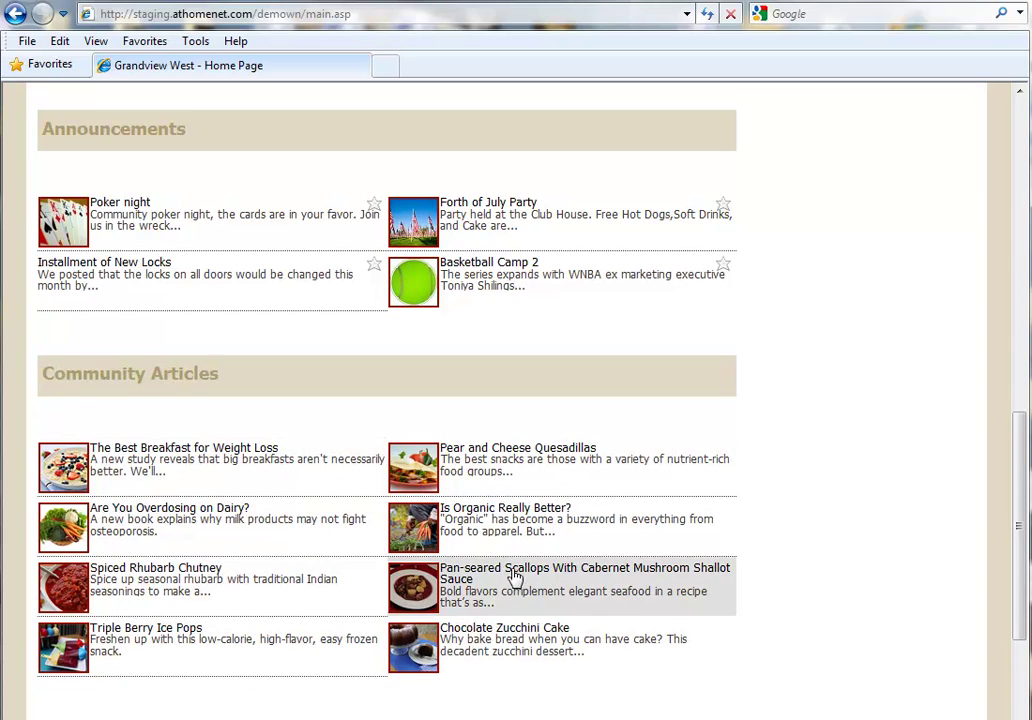
left_click(273, 452)
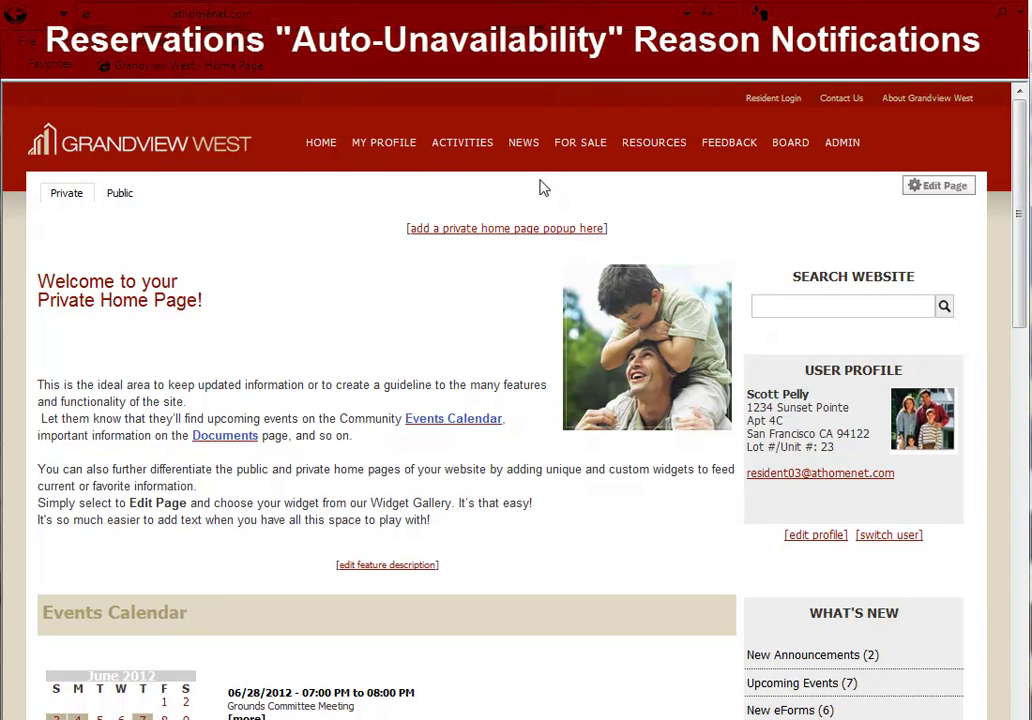
- Open Activities > Reservations and switch to June to view June 20, 2012 golf slots
mouse_move(445, 145)
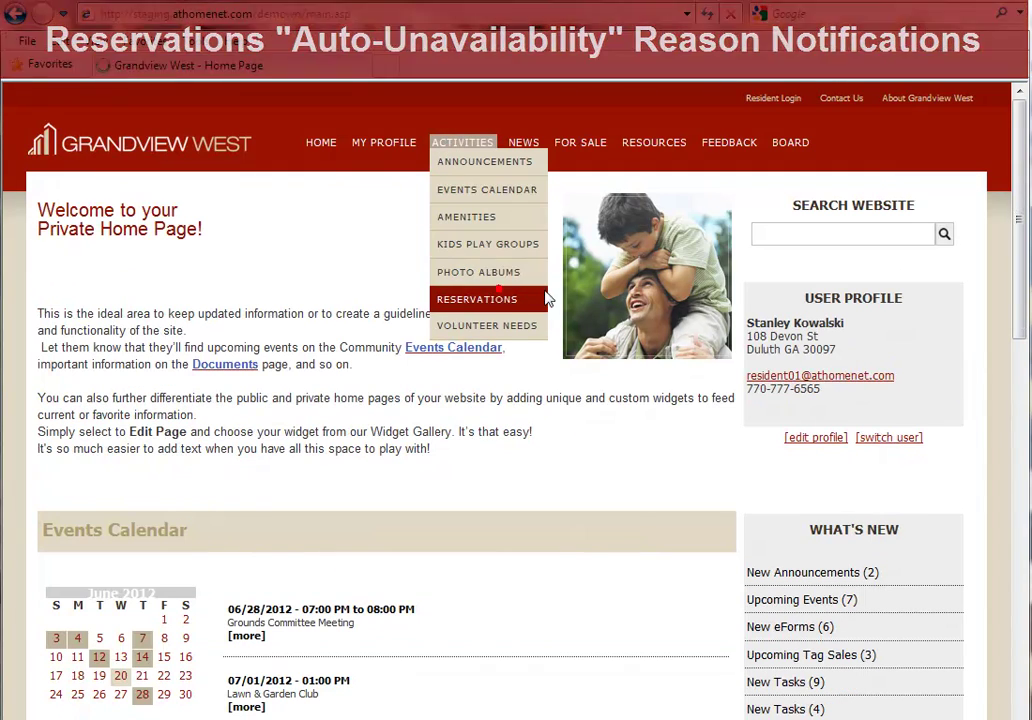
left_click(475, 300)
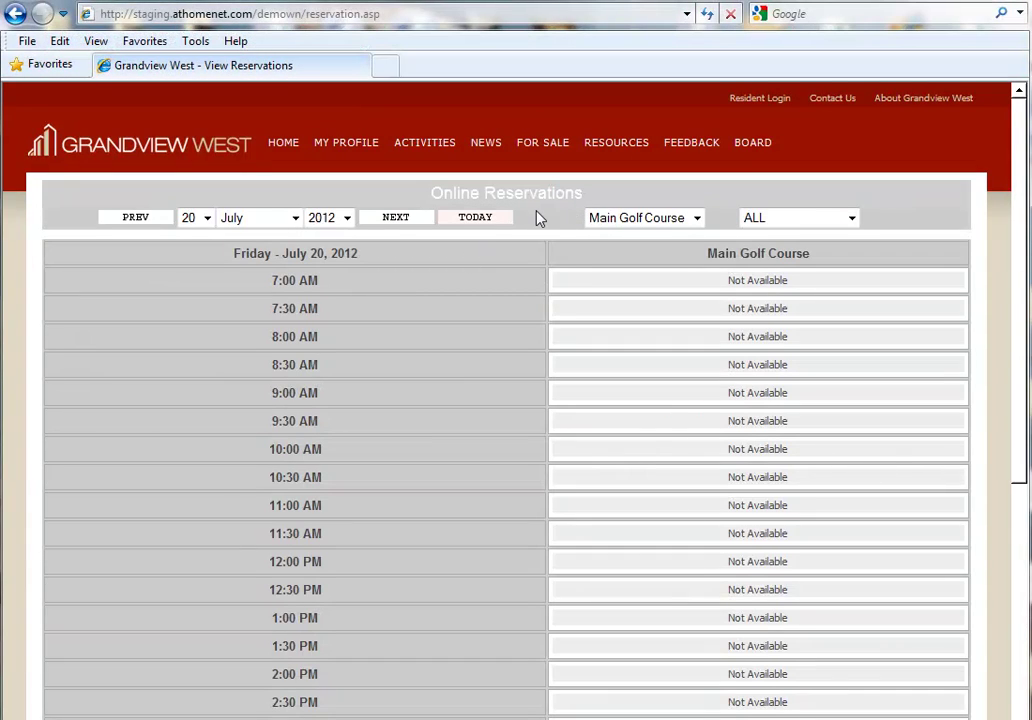
left_click(295, 218)
left_click(240, 312)
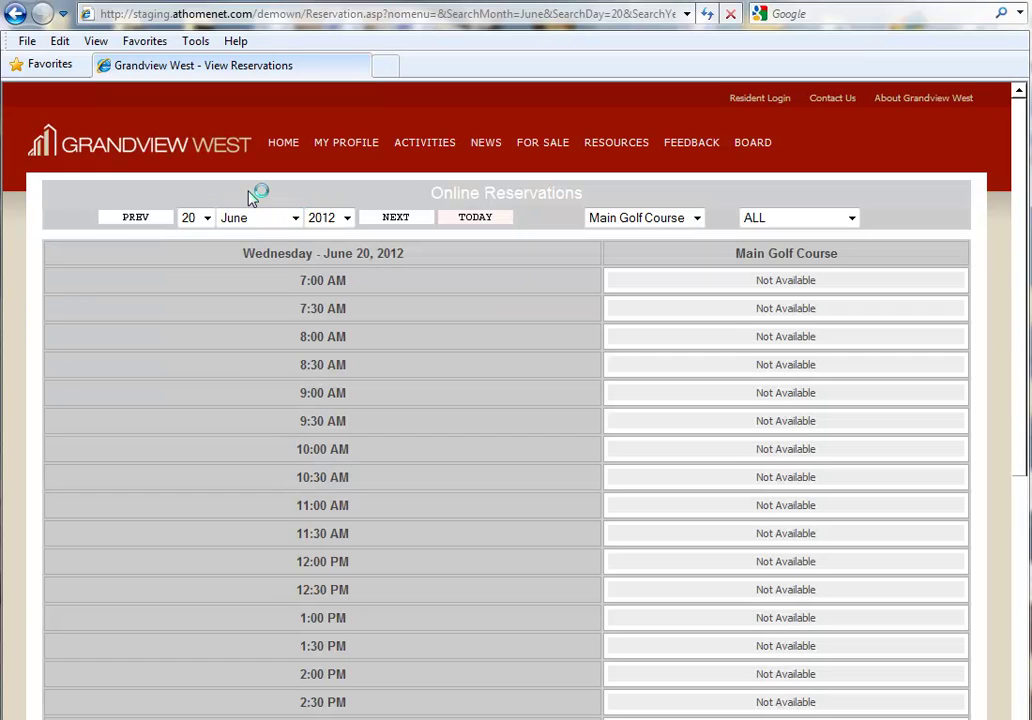
left_click_drag(406, 255, 333, 260)
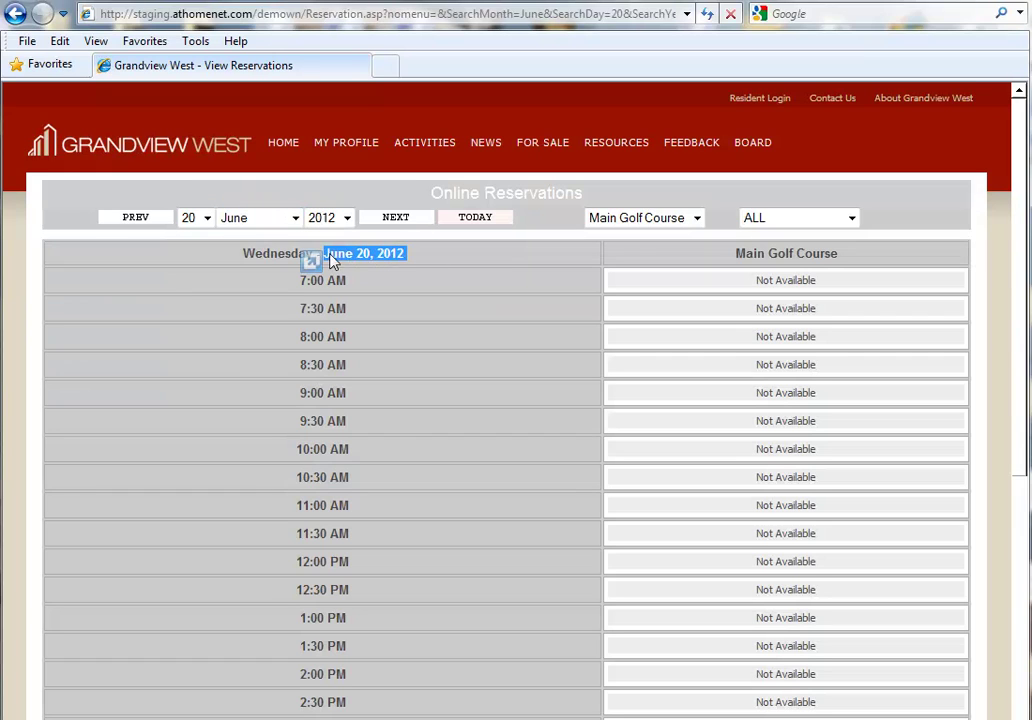
left_click_drag(638, 260, 615, 258)
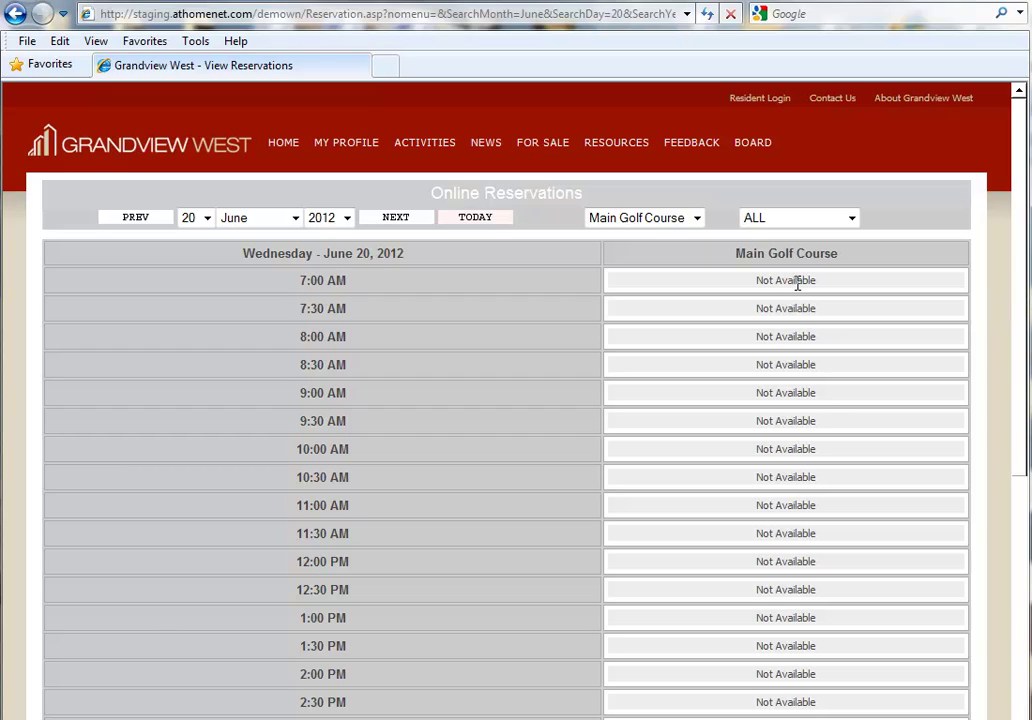
mouse_move(791, 308)
- Switch the Main Golf Course reservations to July 20, 2012 and read why slots show Not Available
mouse_move(792, 337)
left_click(295, 219)
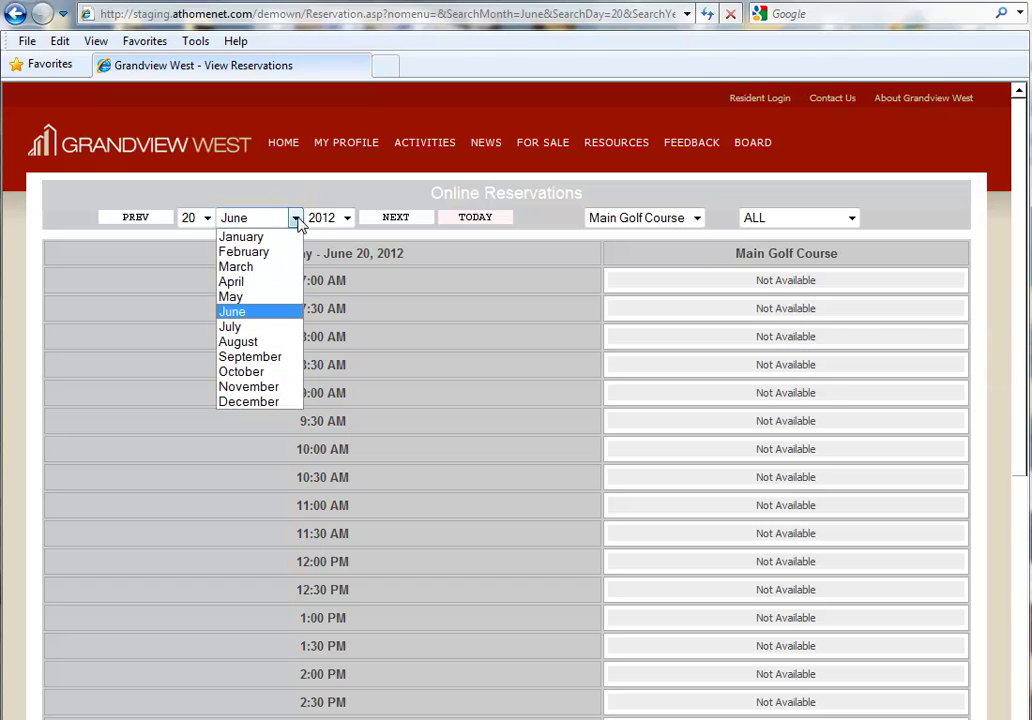
left_click(272, 327)
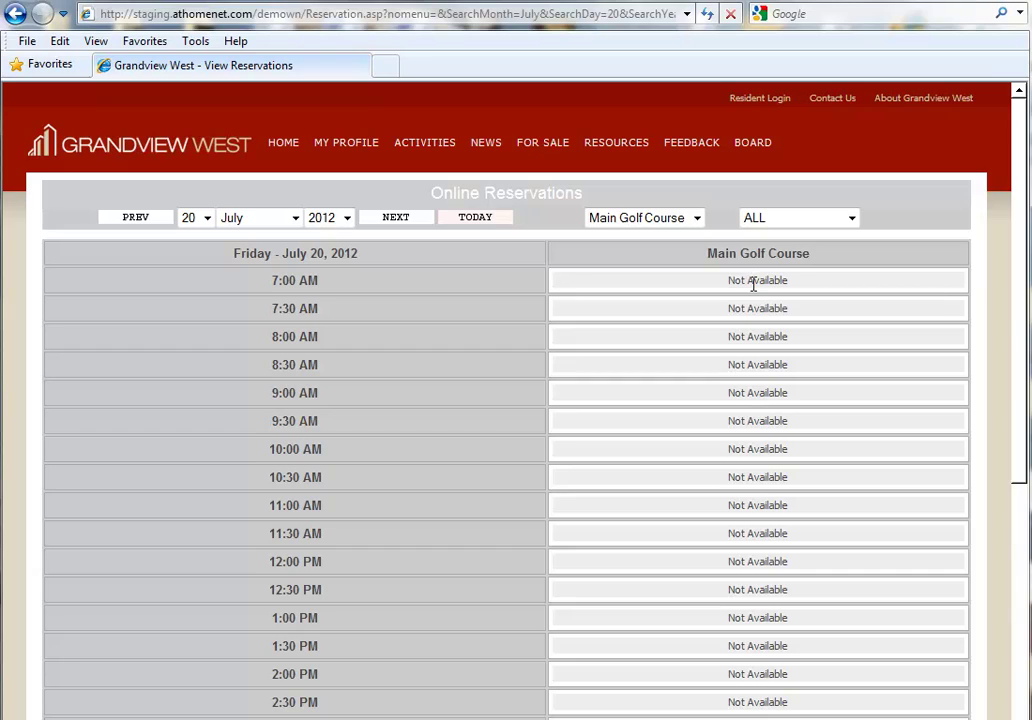
mouse_move(753, 285)
mouse_move(754, 311)
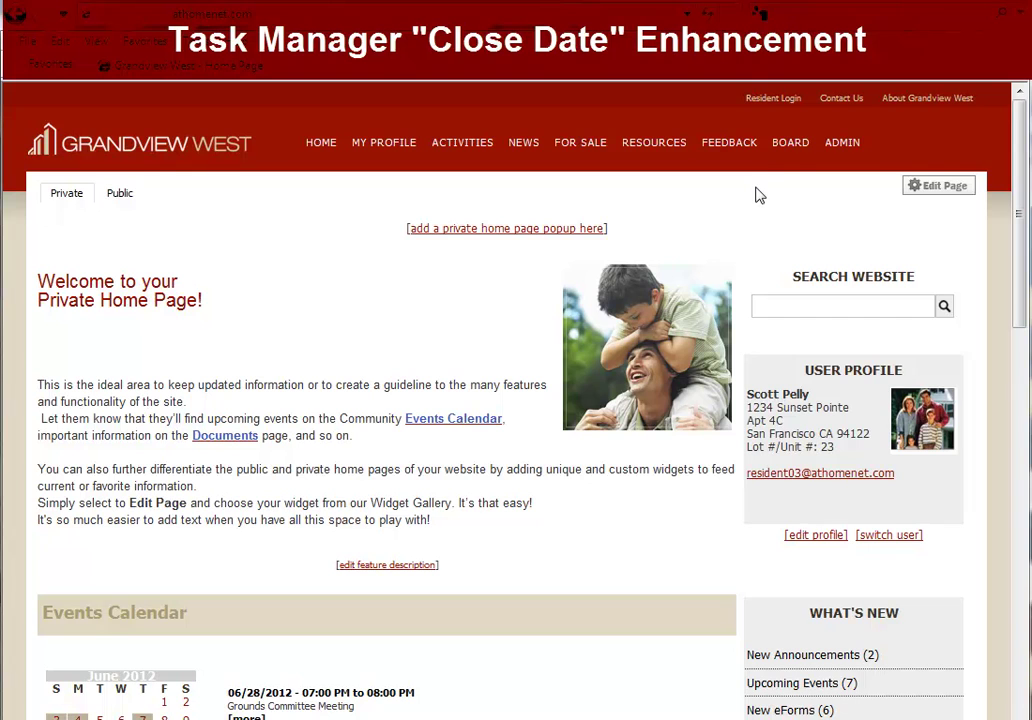
left_click(803, 163)
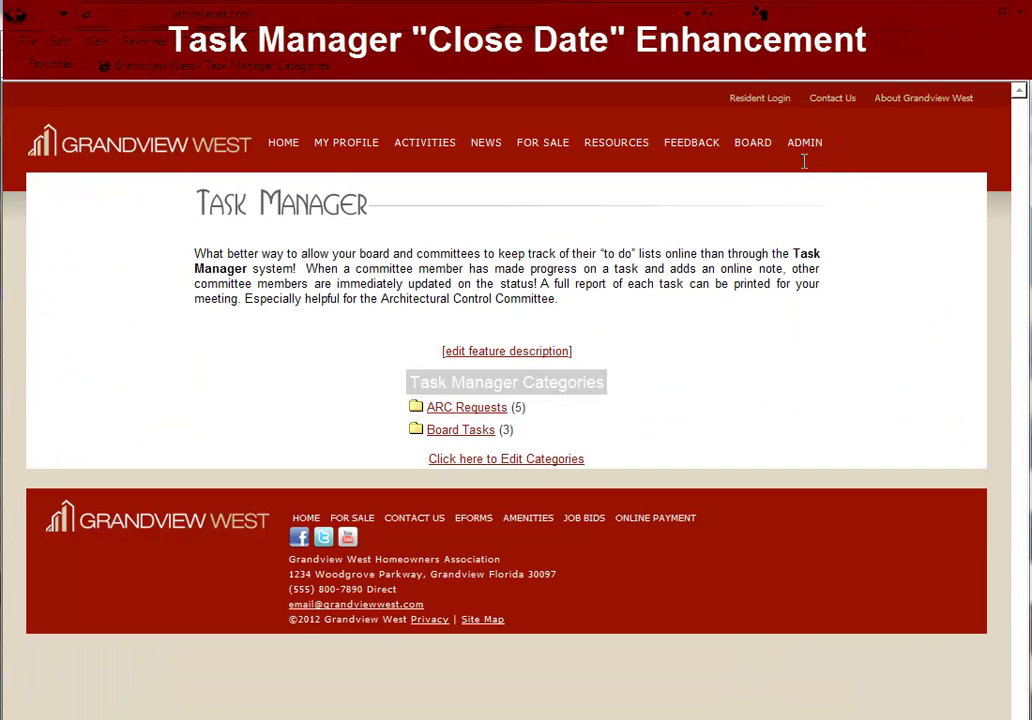
left_click(472, 408)
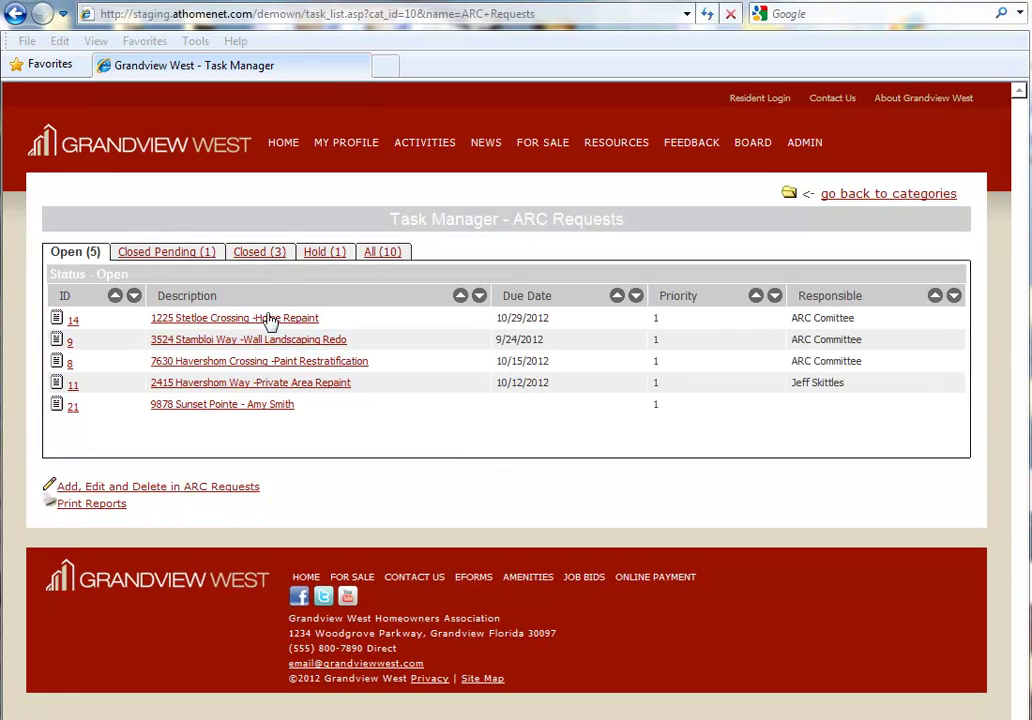
left_click(323, 383)
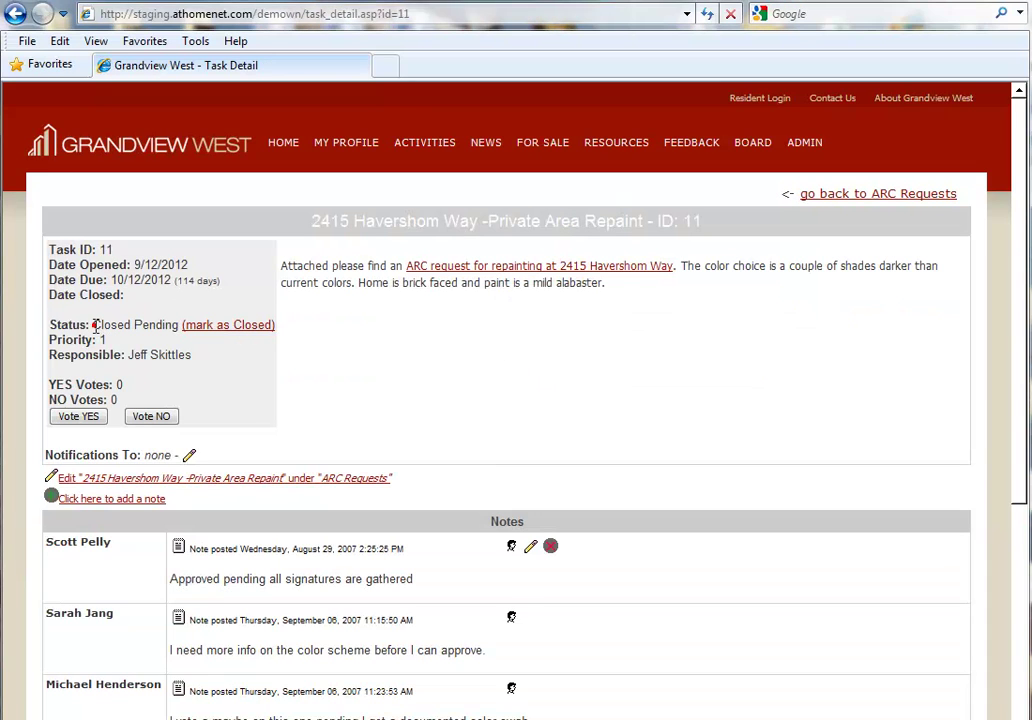
left_click_drag(95, 325, 180, 326)
left_click(327, 357)
- Mark the repaint task Closed, then reopen it to confirm Date Closed 6/20/2012
left_click(241, 329)
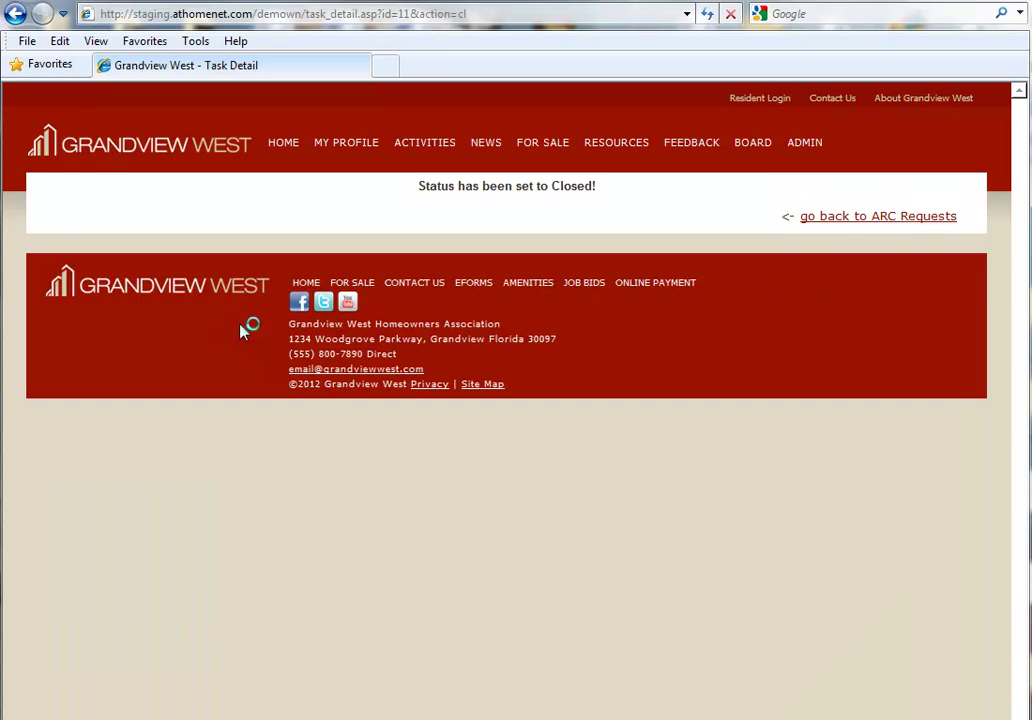
left_click(870, 218)
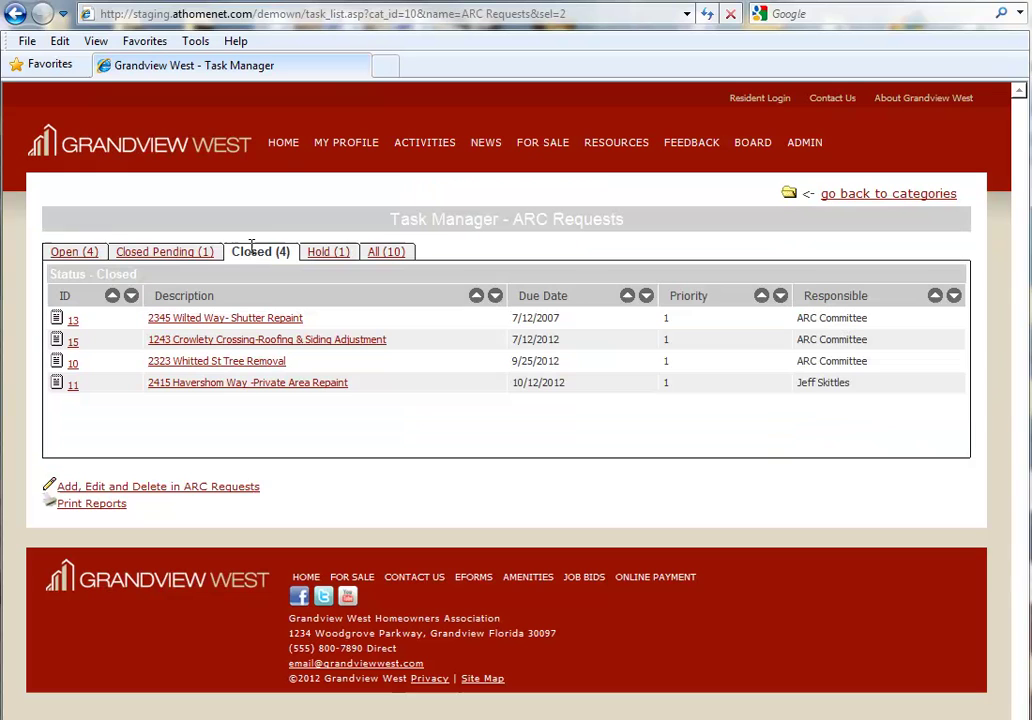
left_click(260, 384)
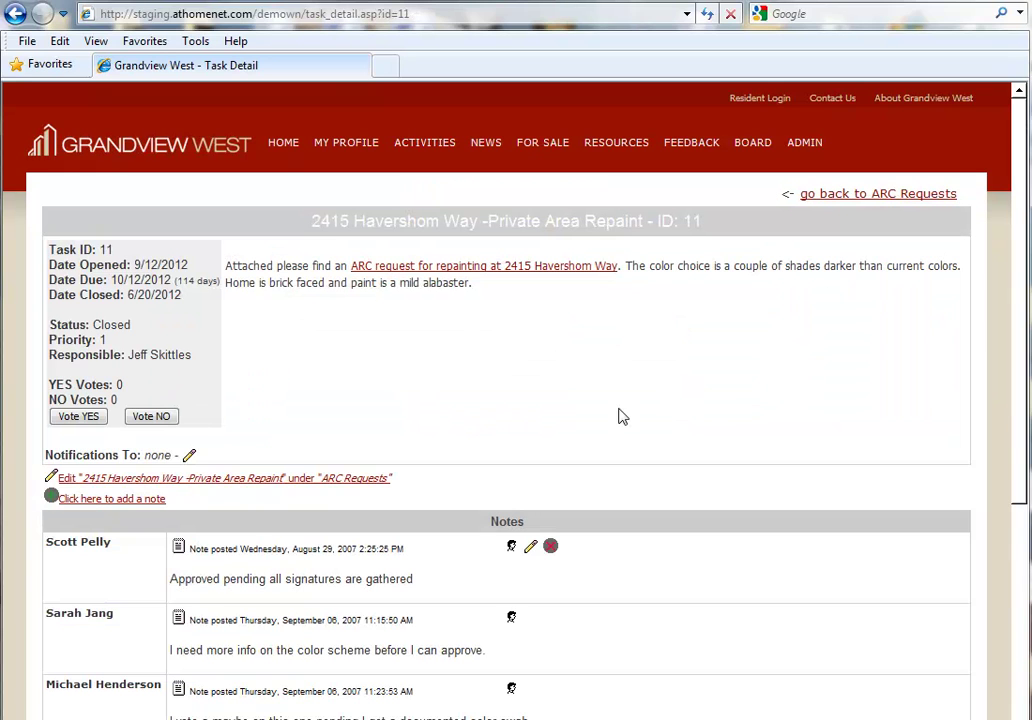
double_click(178, 298)
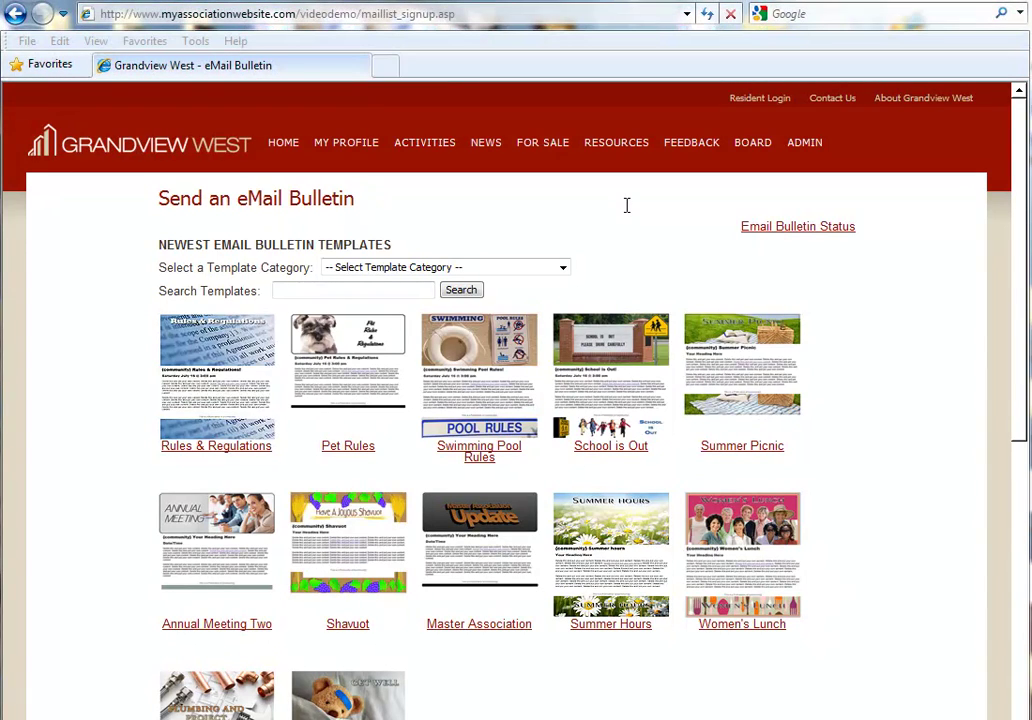
- Start a bulletin from the School is Out template and select its '{community} School is Out!' heading
mouse_move(226, 424)
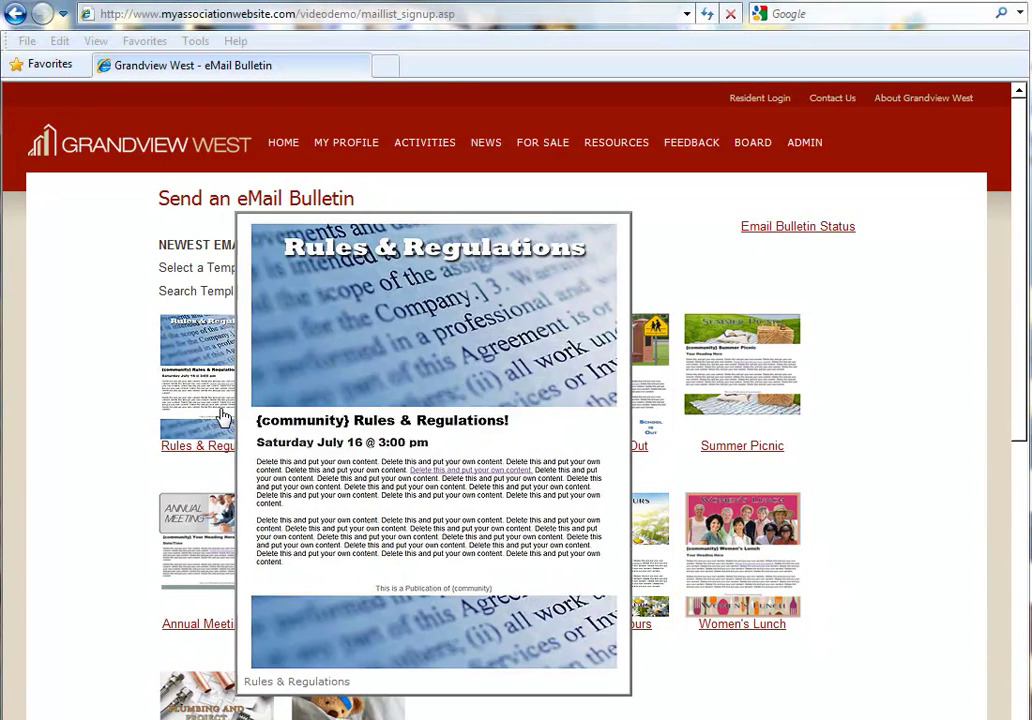
mouse_move(339, 428)
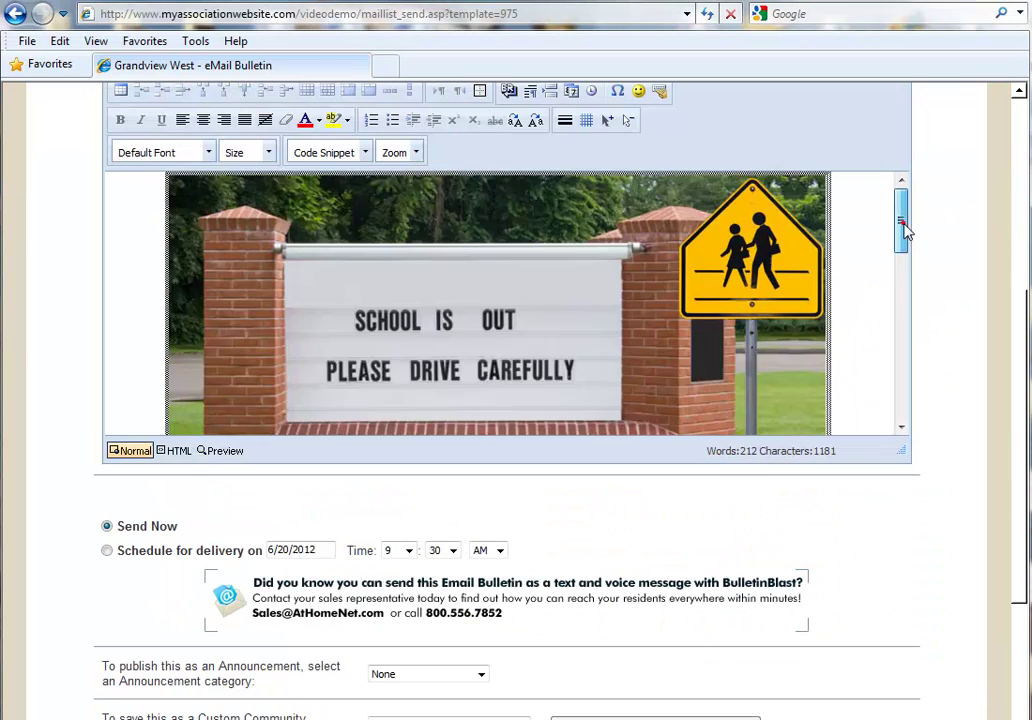
left_click_drag(903, 229, 898, 288)
left_click(543, 304)
left_click_drag(543, 304, 186, 307)
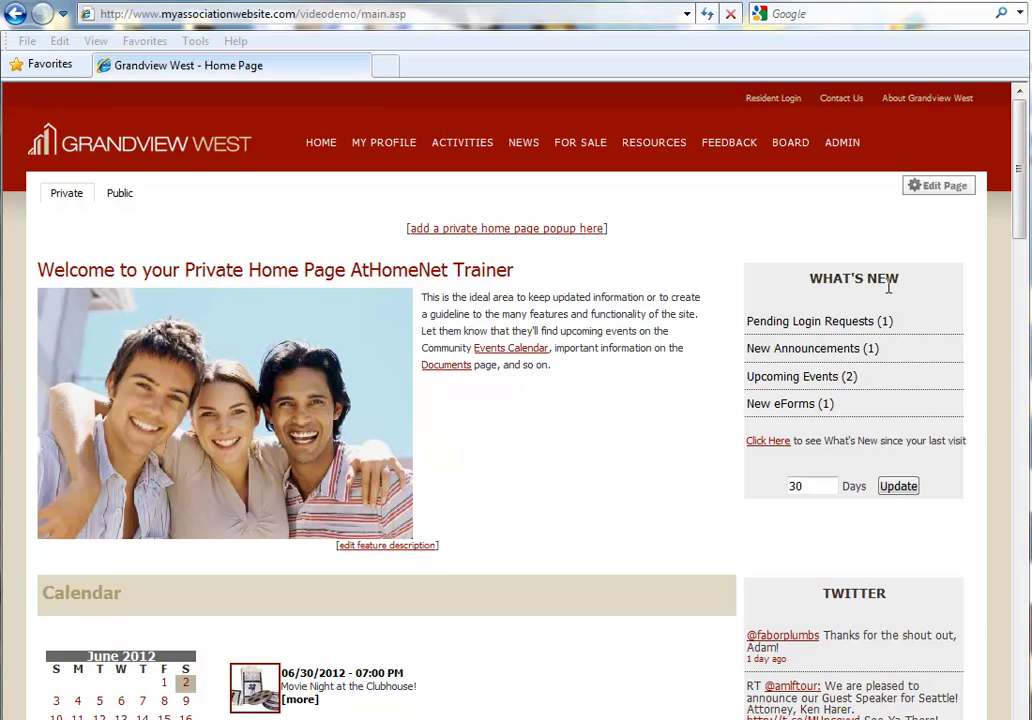